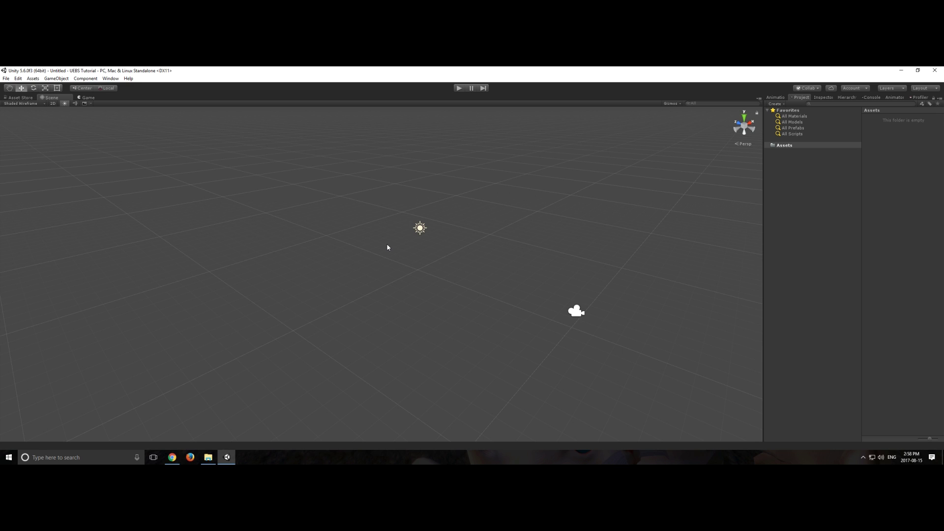
Save the untitled scene as MyMod in the project's Assets folder.
click(6, 78)
click(33, 115)
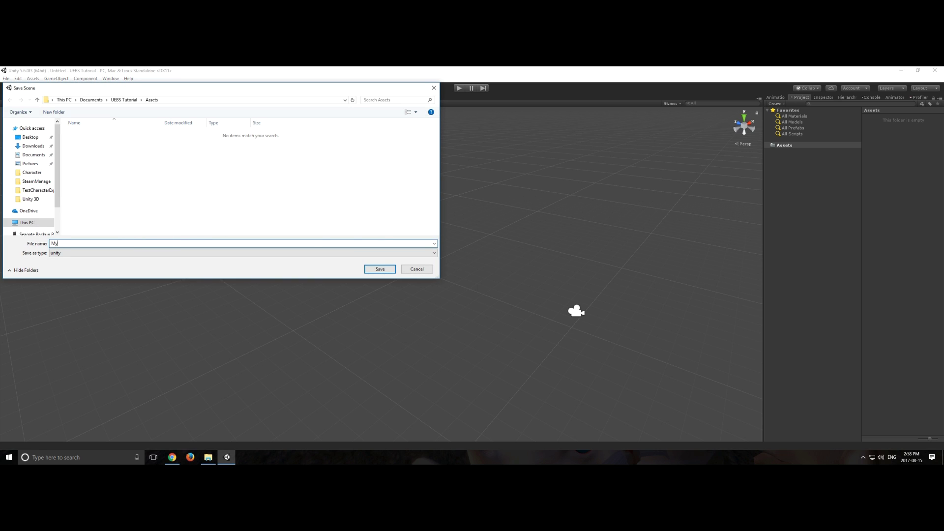
click(380, 269)
click(6, 78)
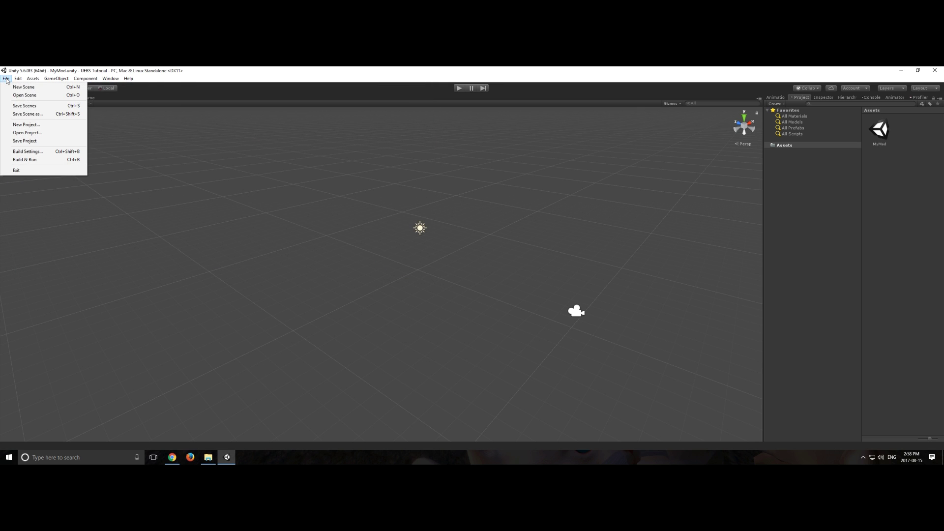
Import the custom package UEBSCharacterSetup0.1 from Documents\SteamManage with all its files.
mouse_move(17, 78)
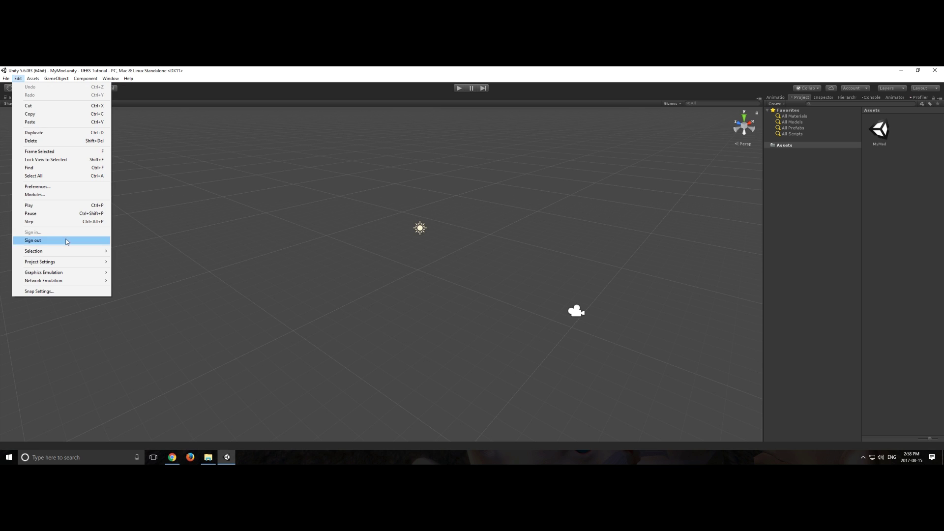
mouse_move(74, 141)
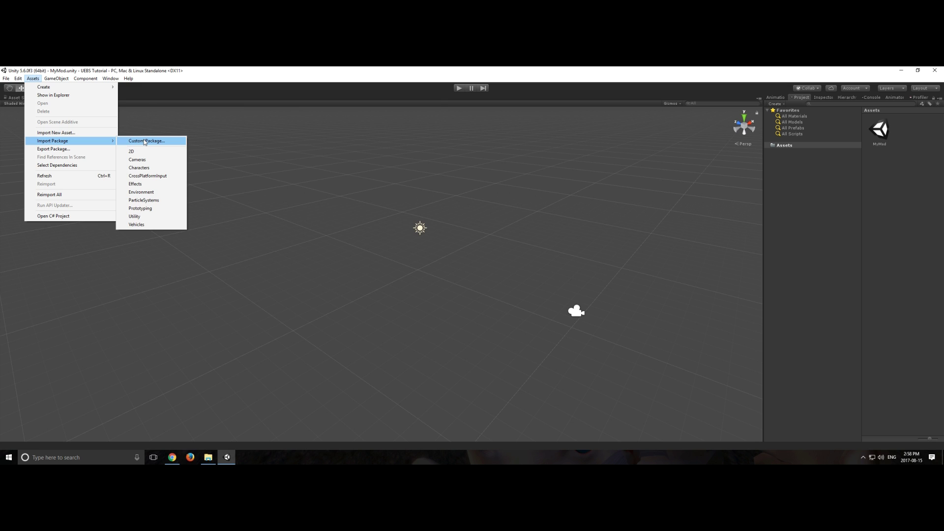
click(145, 142)
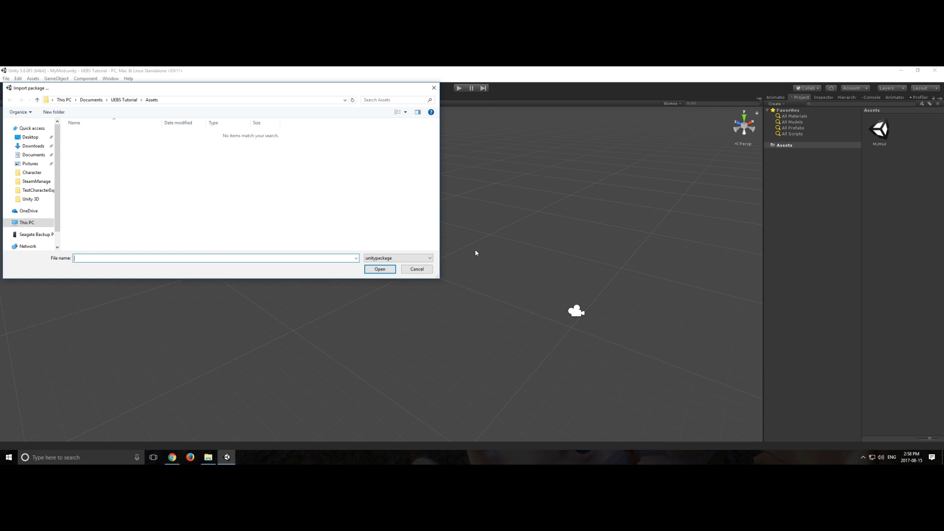
click(34, 154)
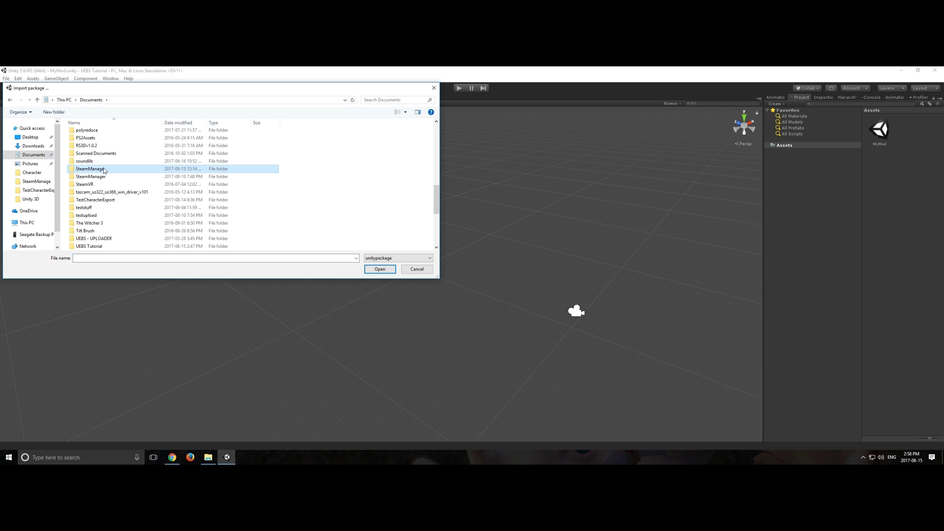
double_click(104, 169)
click(111, 181)
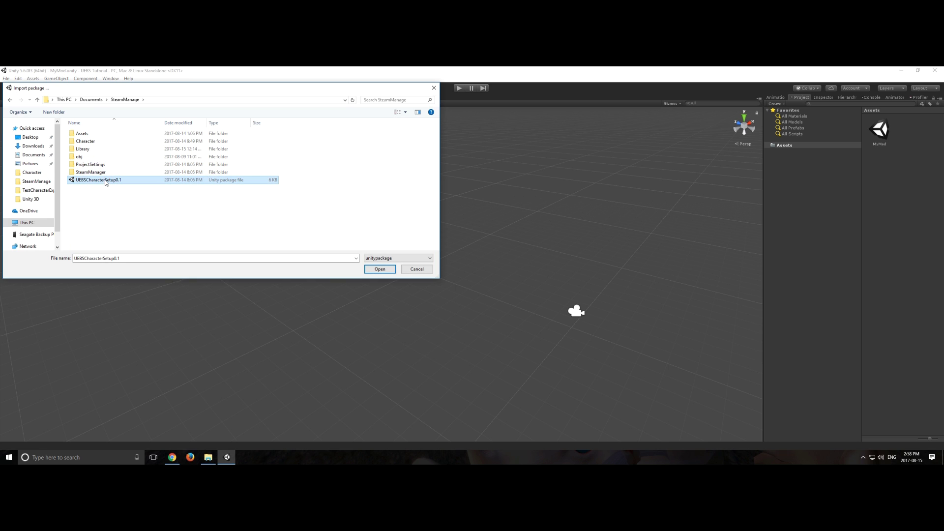
click(379, 269)
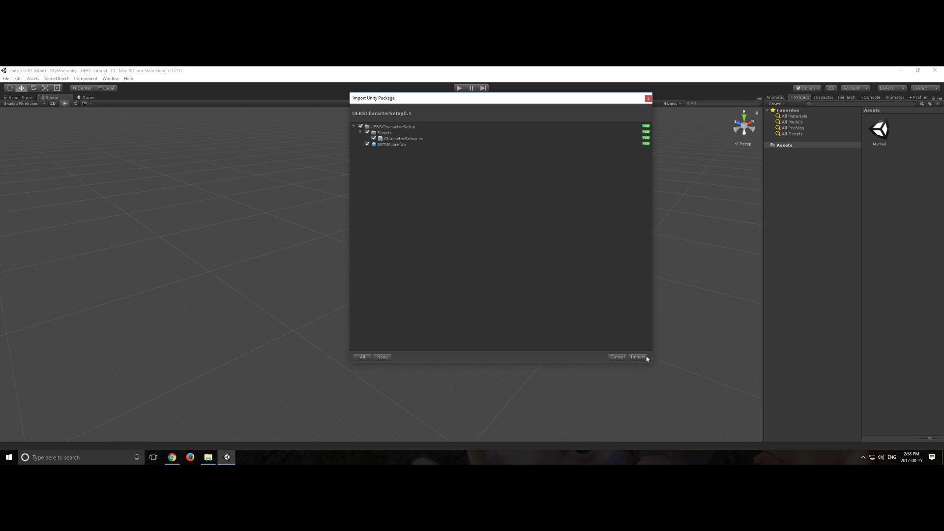
click(638, 357)
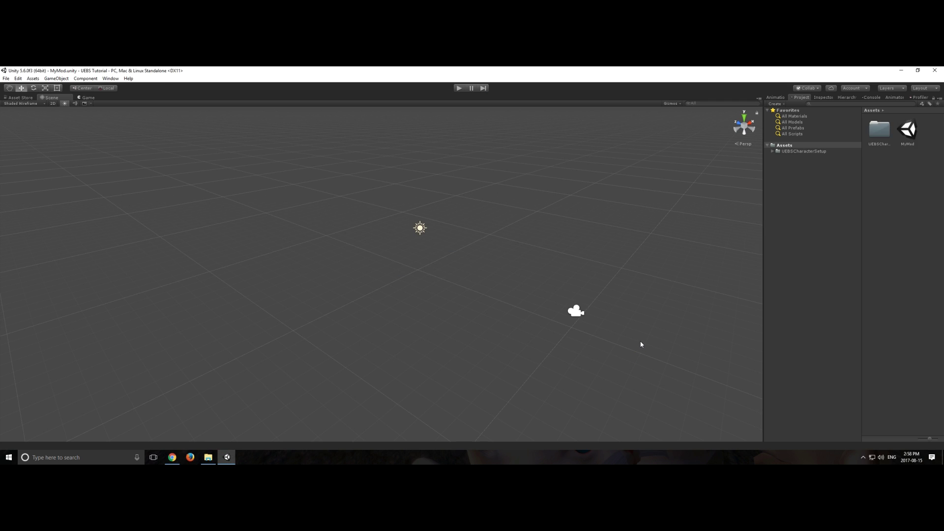
Drag the SETUP prefab from the UEBSCharacterSetup folder into the scene.
click(773, 152)
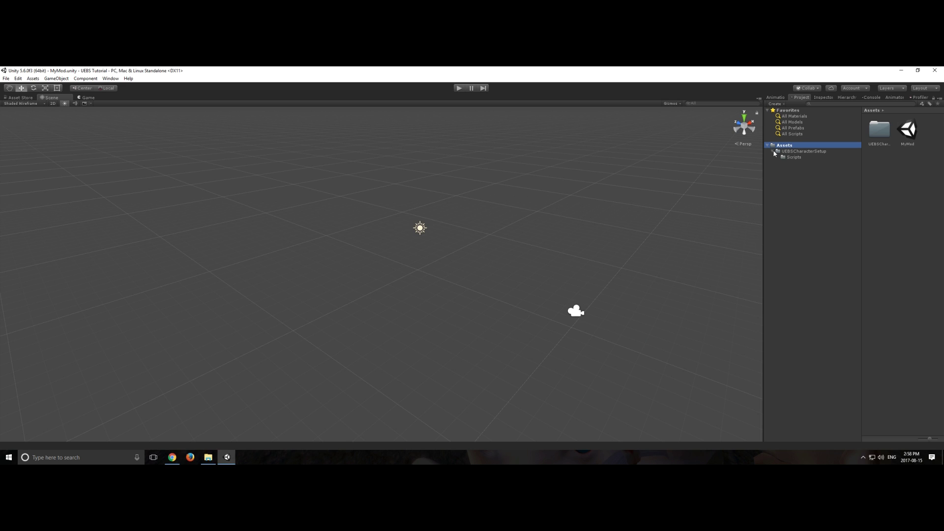
click(823, 150)
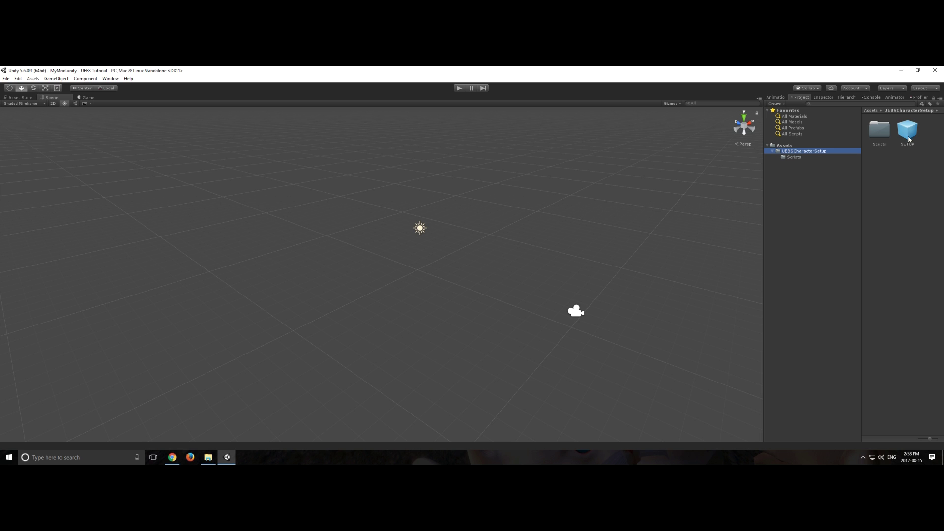
drag(500, 283, 362, 260)
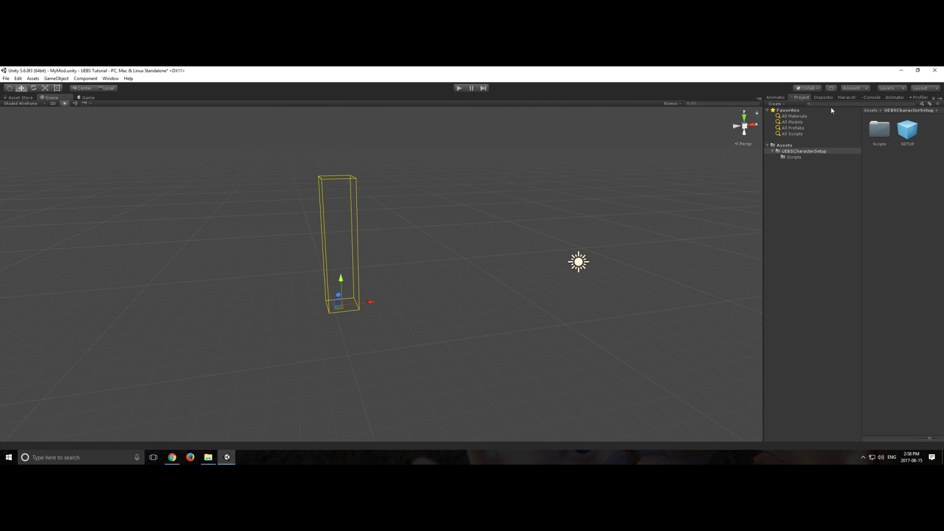
Set SETUP's Transform Position to 0, 0, 0.
click(824, 97)
click(860, 135)
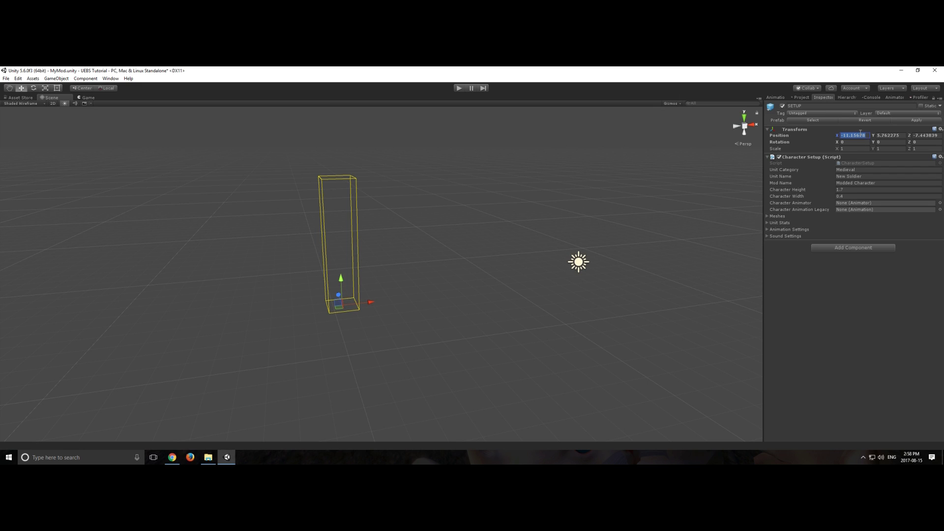
text(0)
key(Tab)
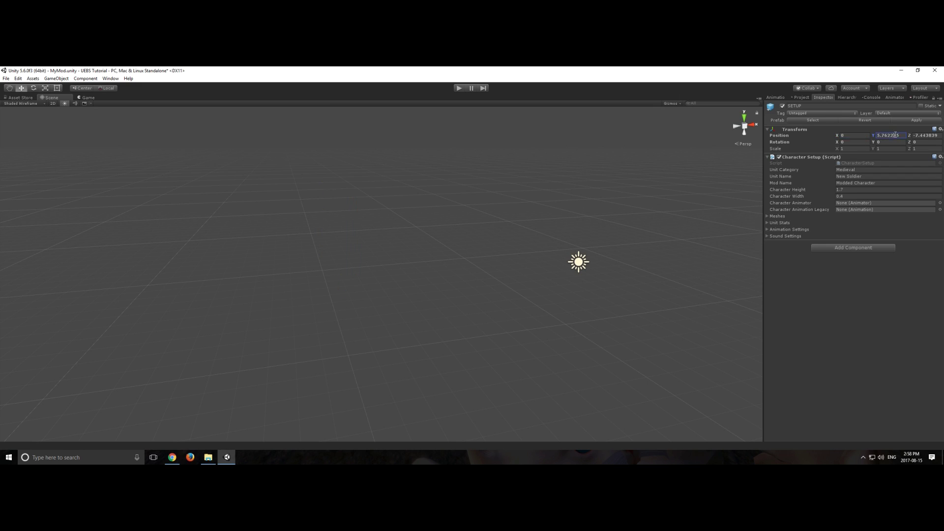
text(0)
key(Tab)
text(0)
Frame the Scene view on SETUP from the MyMod Hierarchy.
click(844, 97)
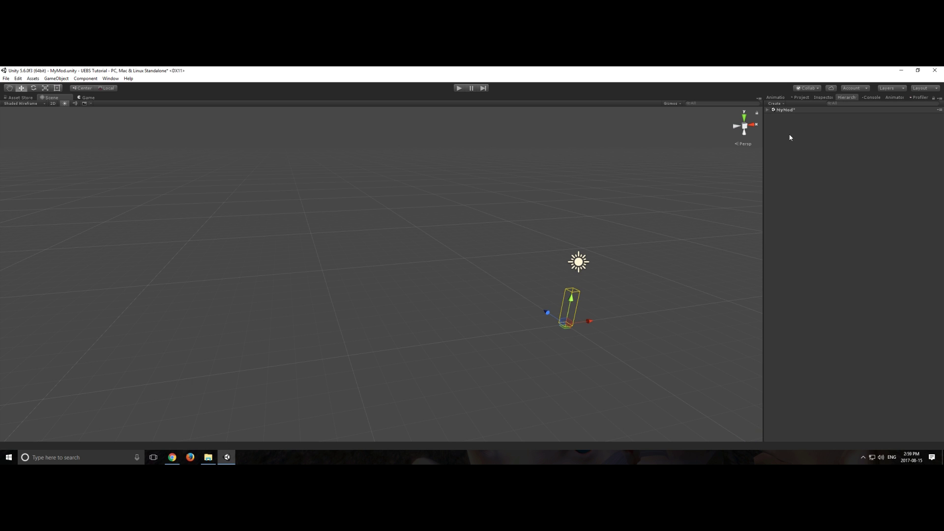
click(767, 109)
double_click(781, 121)
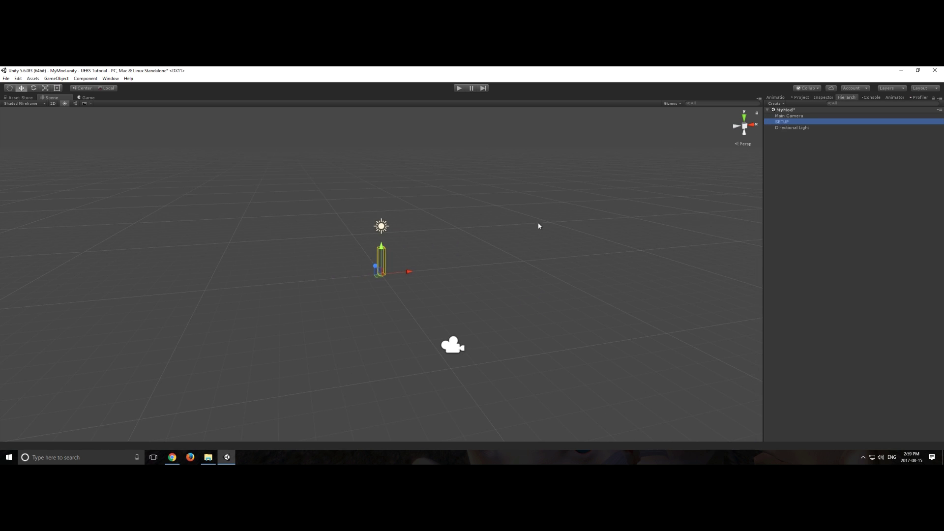
Parent the Basic_Bandit prefab under the SETUP object.
alt+drag(536, 225, 590, 211)
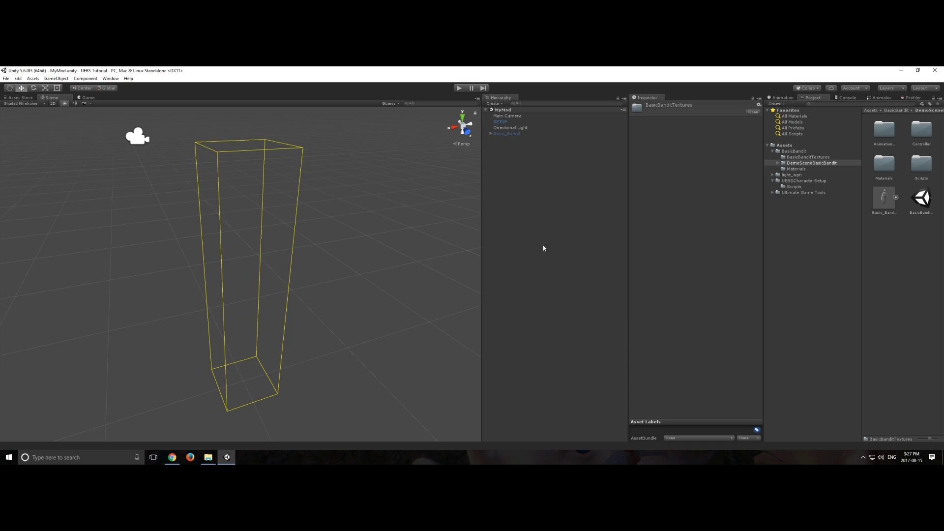
drag(883, 198, 500, 124)
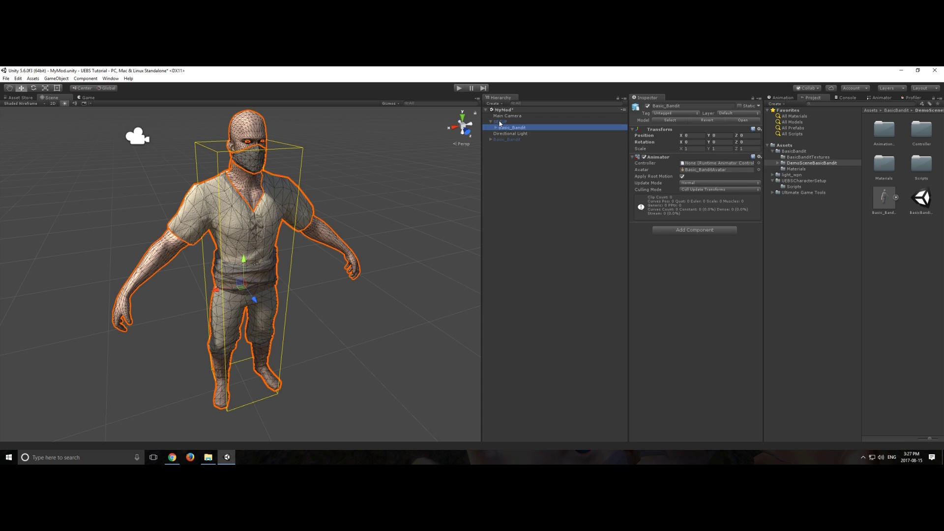
scroll(349, 193, up, 6)
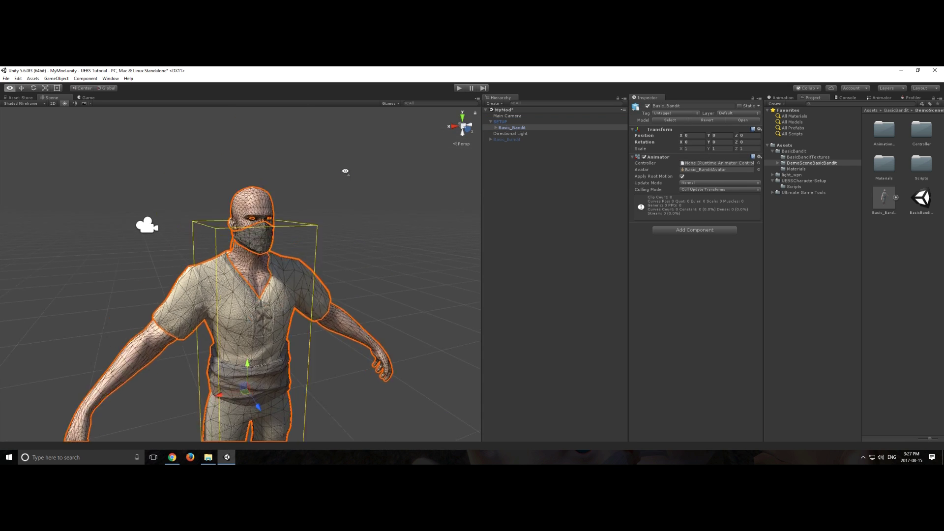
alt+drag(343, 157, 227, 151)
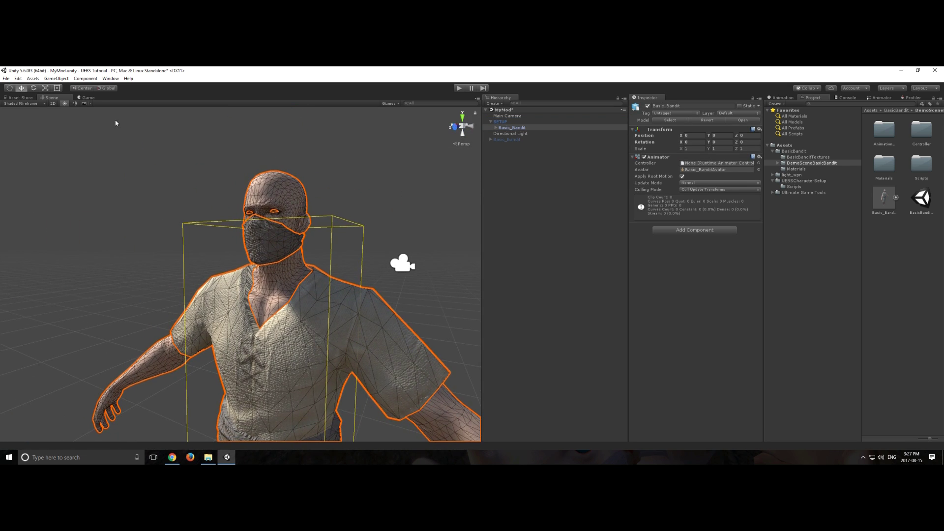
Switch the Scene draw mode to Shaded and orbit around the Bandit.
click(20, 103)
click(20, 117)
alt+drag(275, 221, 363, 222)
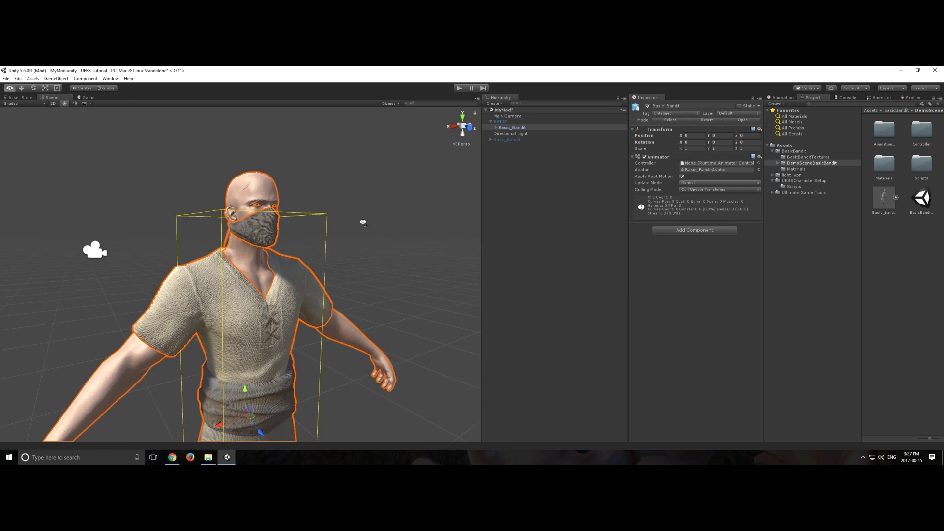
scroll(363, 222, down, 8)
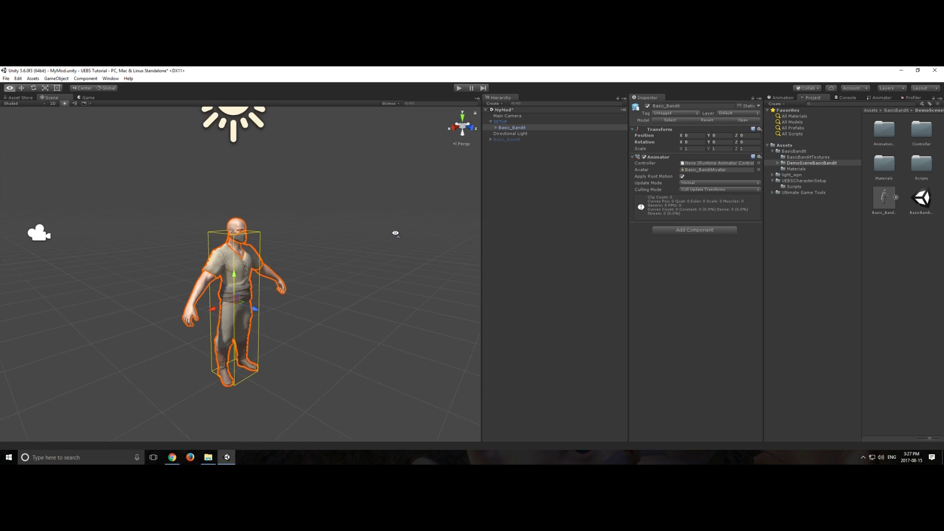
scroll(395, 233, up, 5)
Add the light_axe prefab from the light_wpn folder under Basic_Bandit.
click(773, 174)
click(777, 186)
click(798, 204)
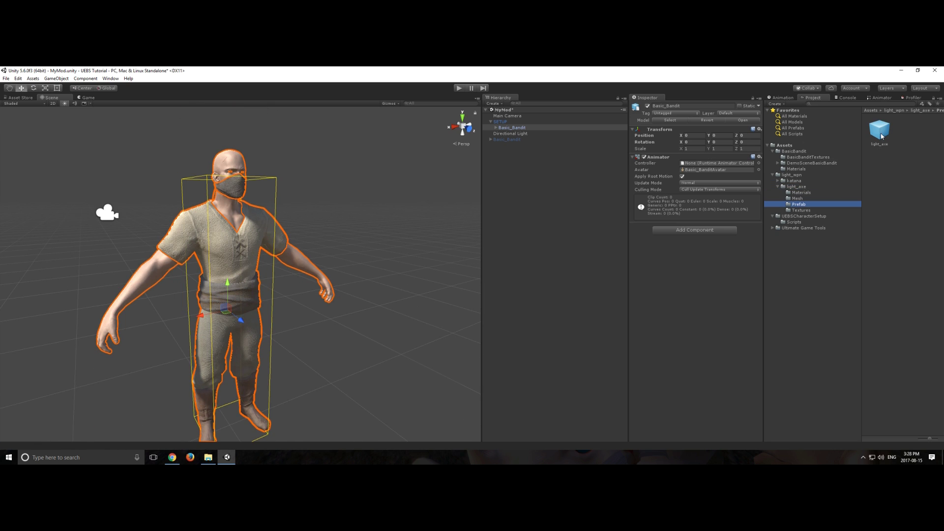
drag(883, 135, 500, 121)
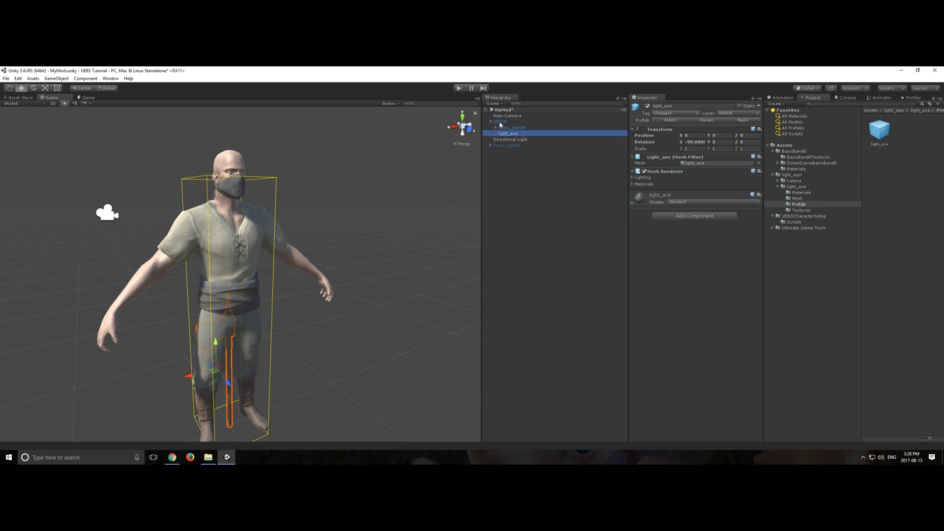
Move the axe into the Bandit's hand, around 0.785, 0.954, -0.186.
drag(196, 384, 174, 277)
scroll(233, 263, up, 5)
scroll(174, 277, down, 5)
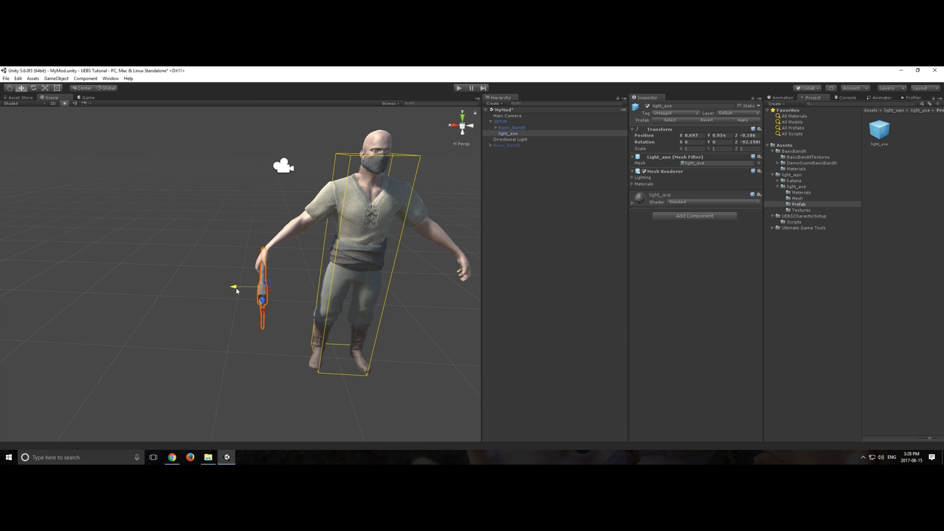
drag(236, 291, 217, 291)
scroll(216, 291, up, 5)
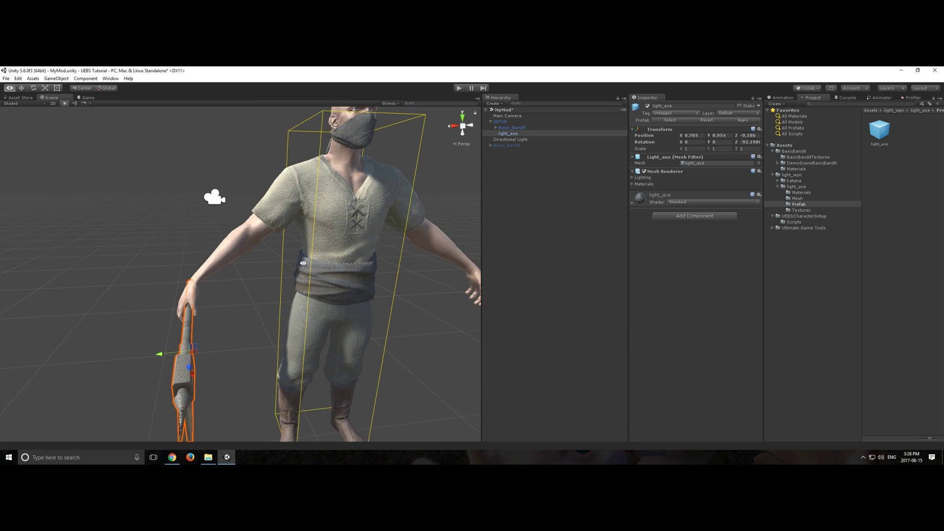
click(495, 127)
Expand the Bandit's armature down to LowerArm.R and parent light_axe to Hand.R.
click(501, 134)
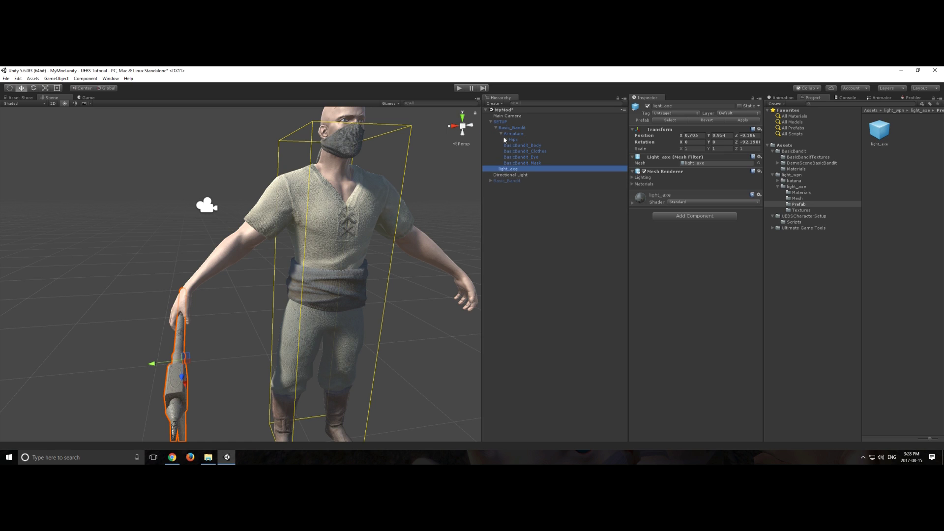
click(506, 140)
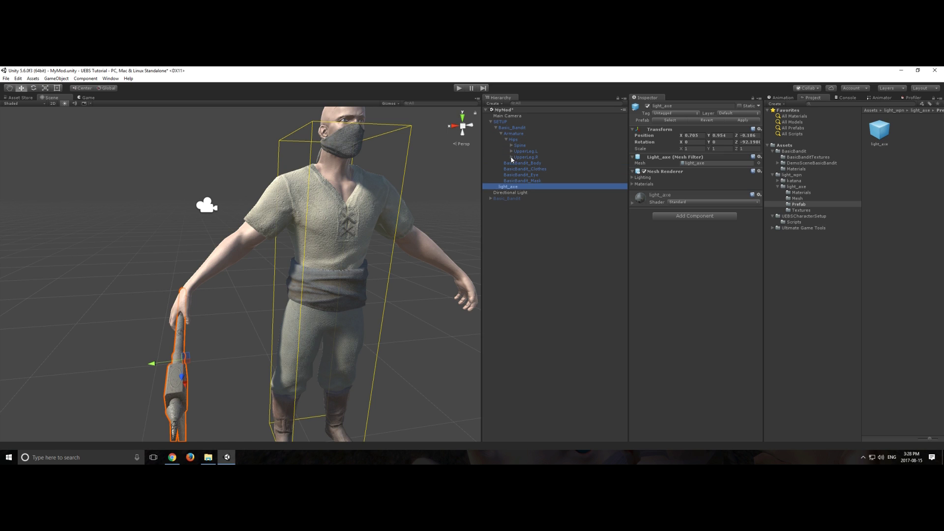
click(511, 146)
click(517, 151)
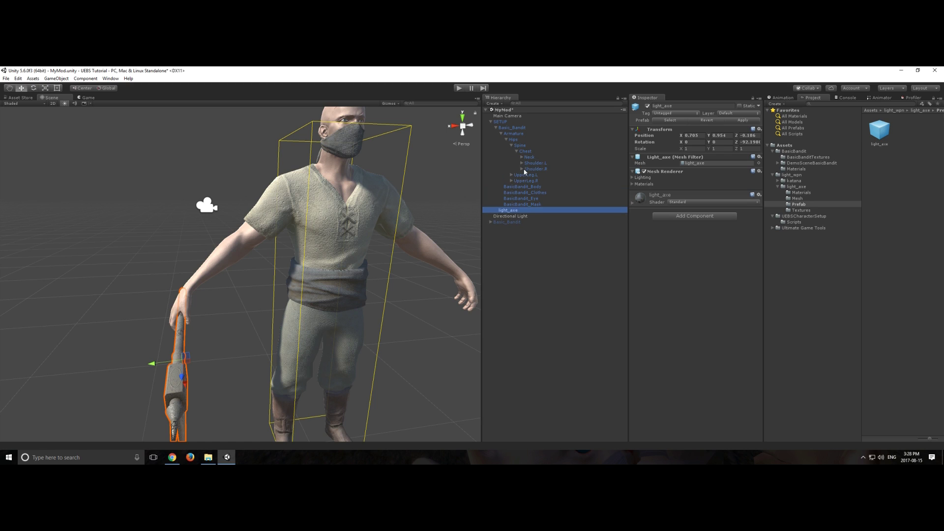
click(522, 168)
click(526, 175)
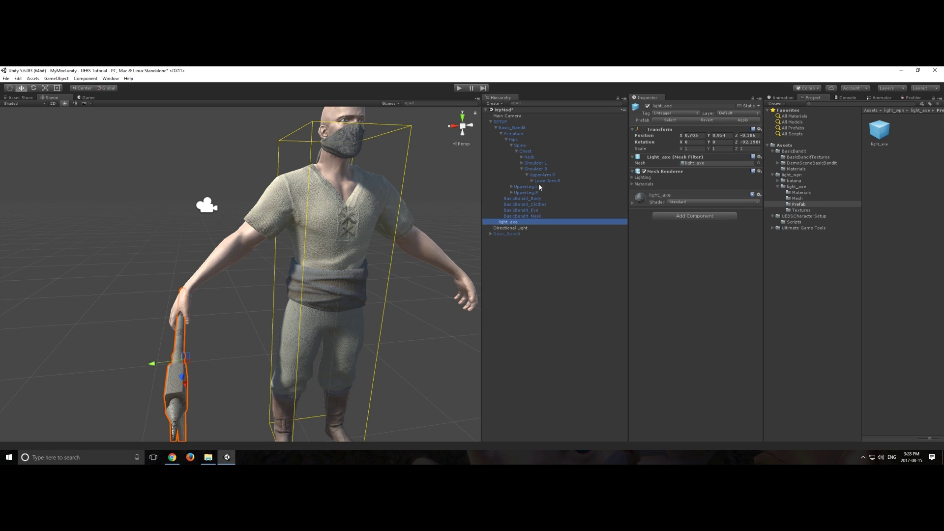
click(531, 181)
drag(510, 229, 549, 186)
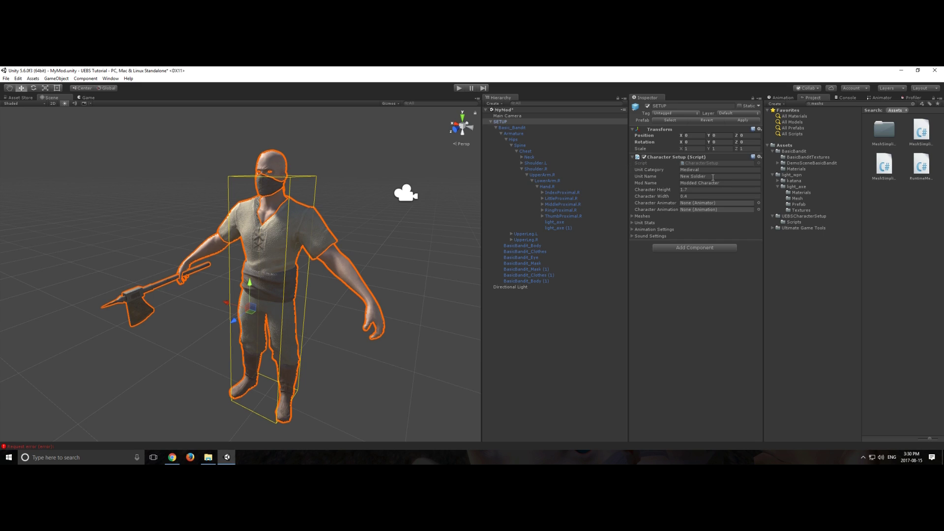
Set Character Setup's Unit Name to Bandit and Mod Name to TheBandit.
click(710, 176)
text(Banditr)
click(722, 183)
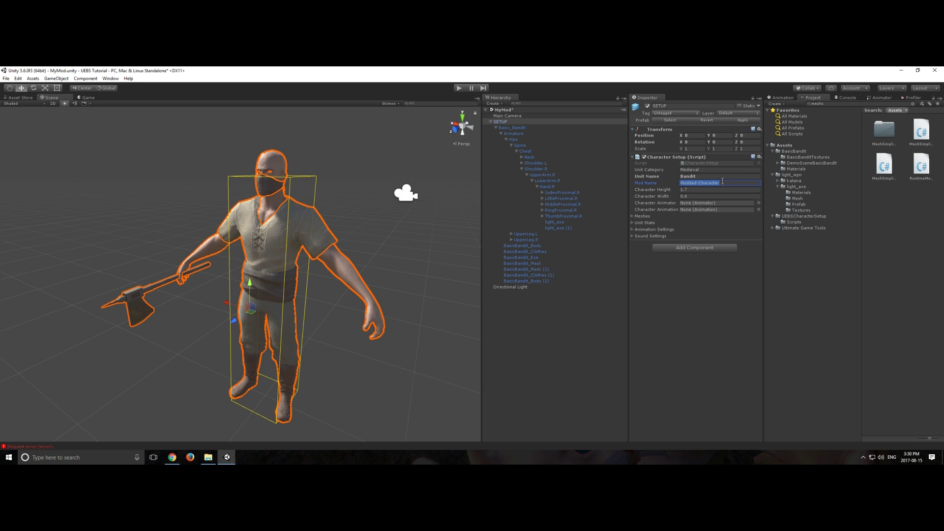
text(TheBandit)
Set Character Height to 1.79 and assign Basic_Bandit as the Character Animator.
drag(675, 188, 679, 188)
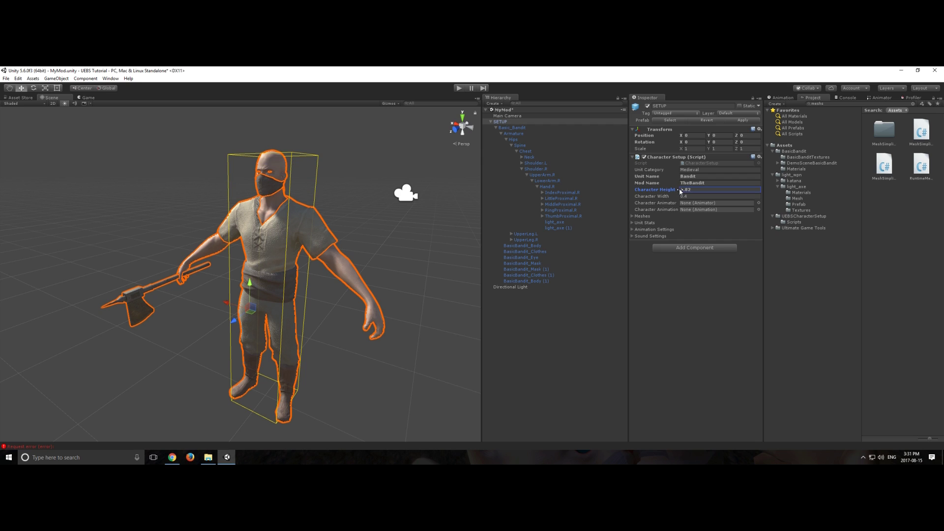
drag(679, 188, 677, 197)
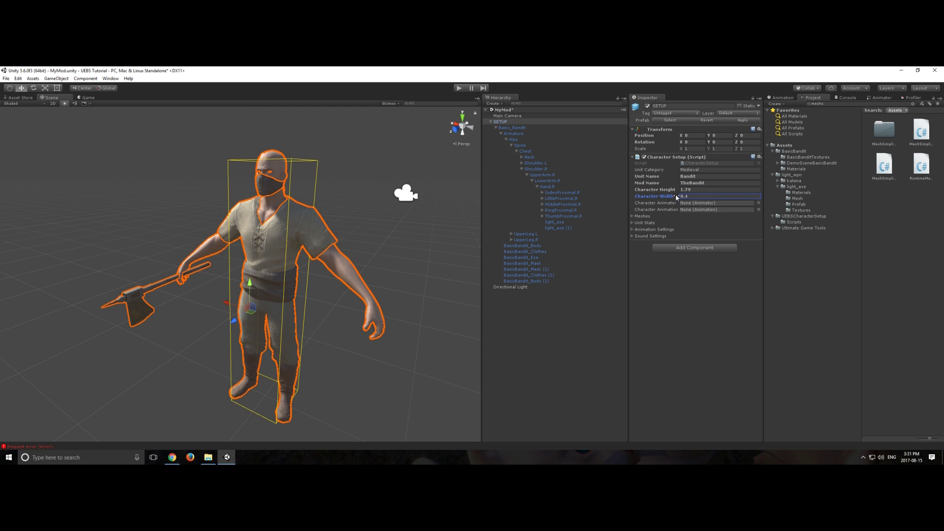
alt+drag(467, 202, 312, 199)
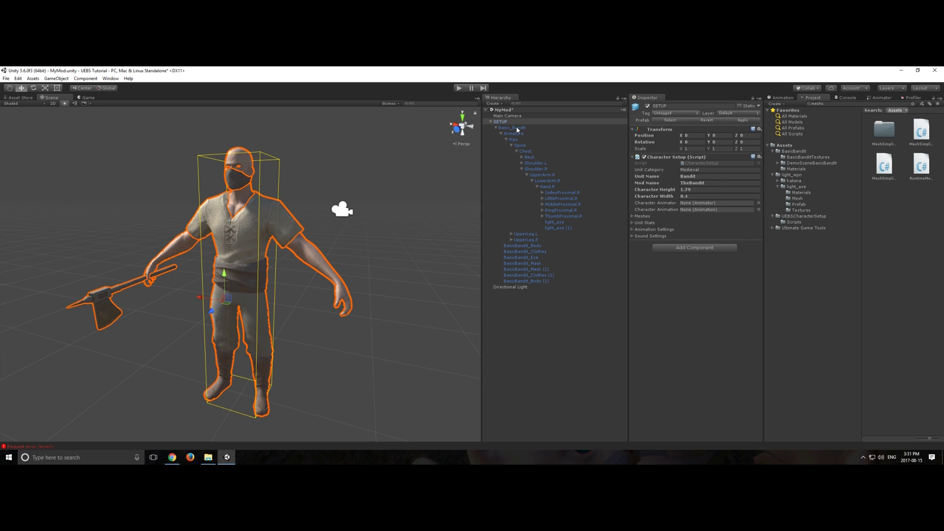
drag(517, 130, 704, 205)
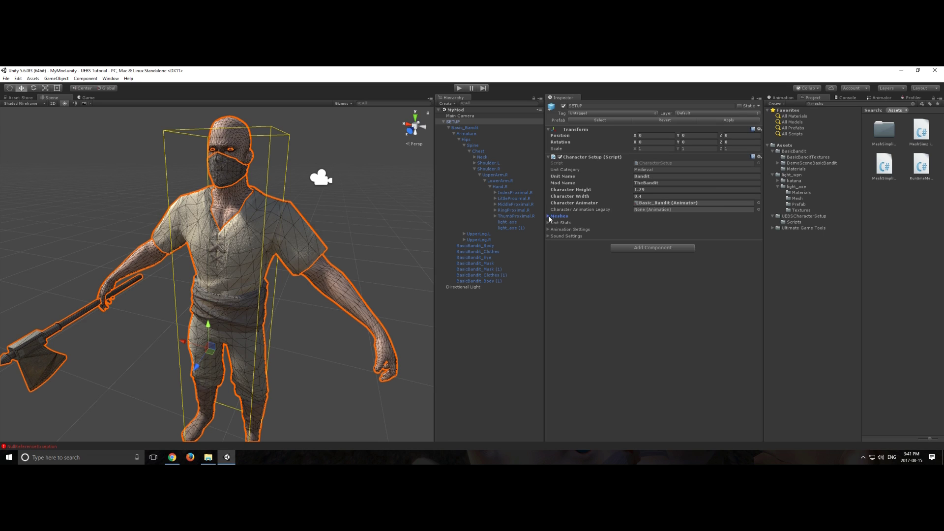
Set the Meshes > Skinned Meshes list size to 4 and expand Element 0.
click(548, 216)
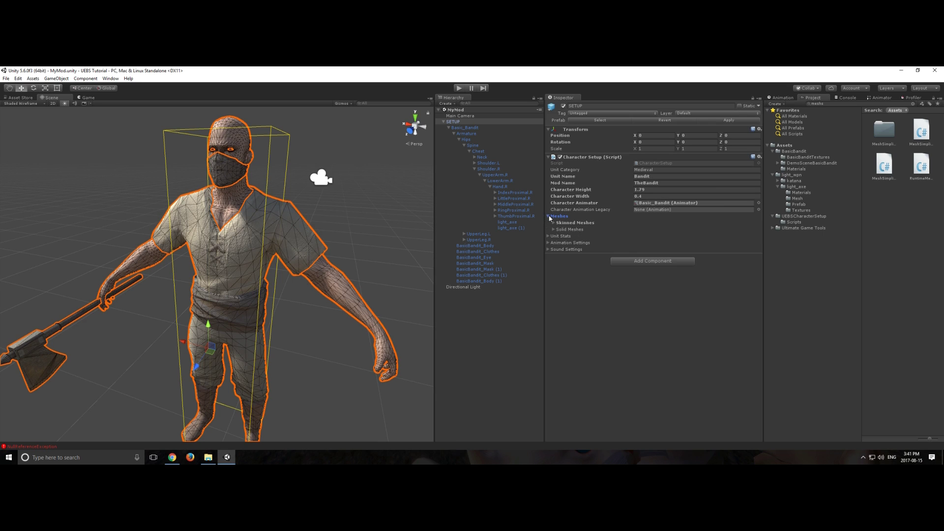
click(553, 222)
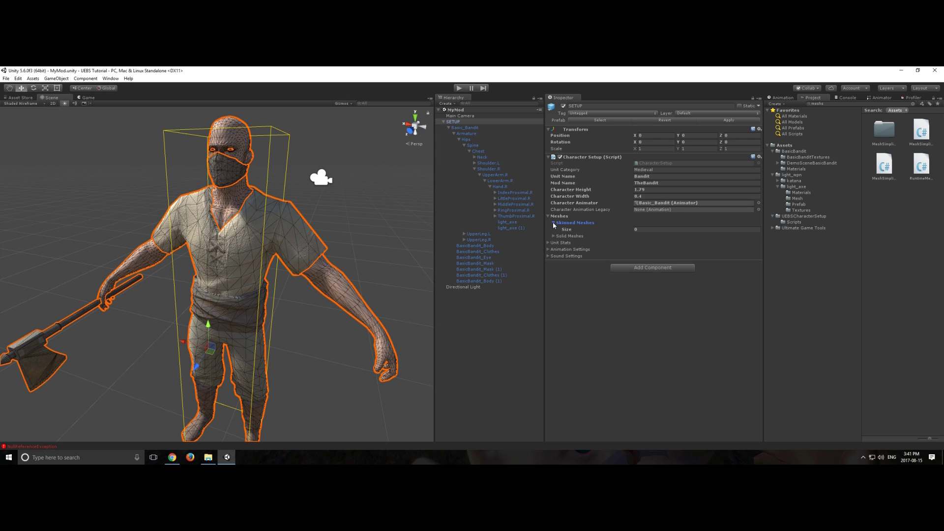
click(639, 230)
key(Return)
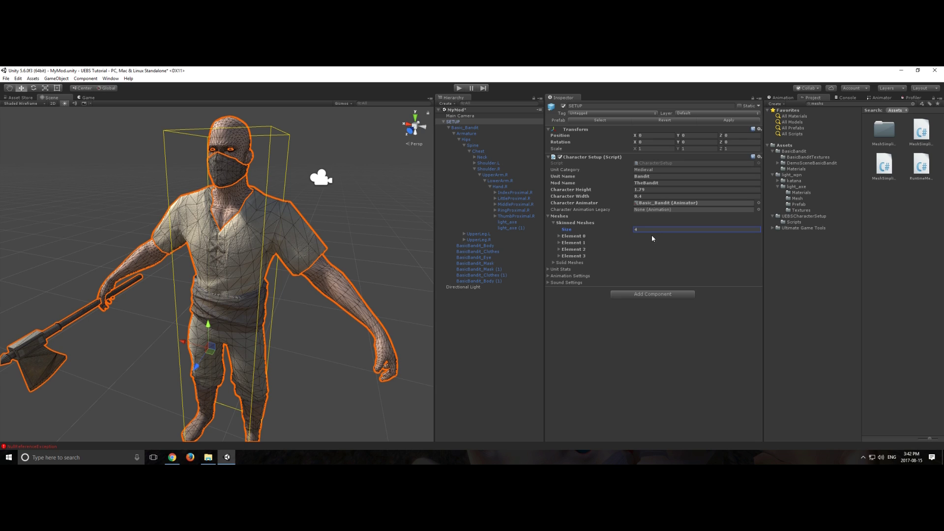
click(559, 237)
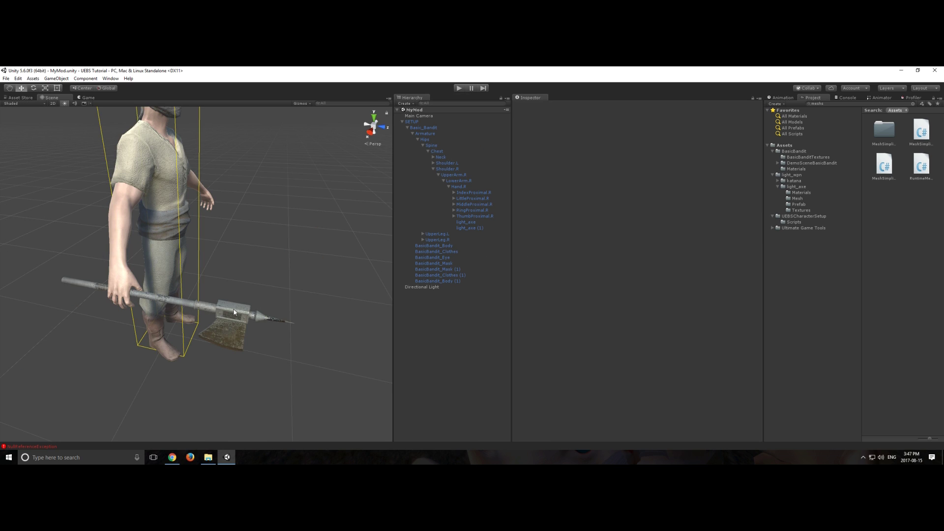
click(234, 312)
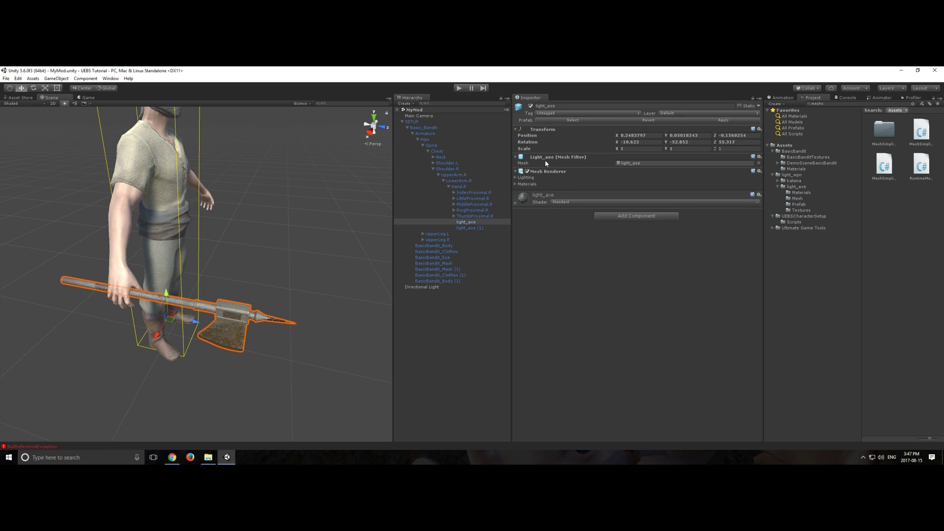
click(527, 172)
click(527, 171)
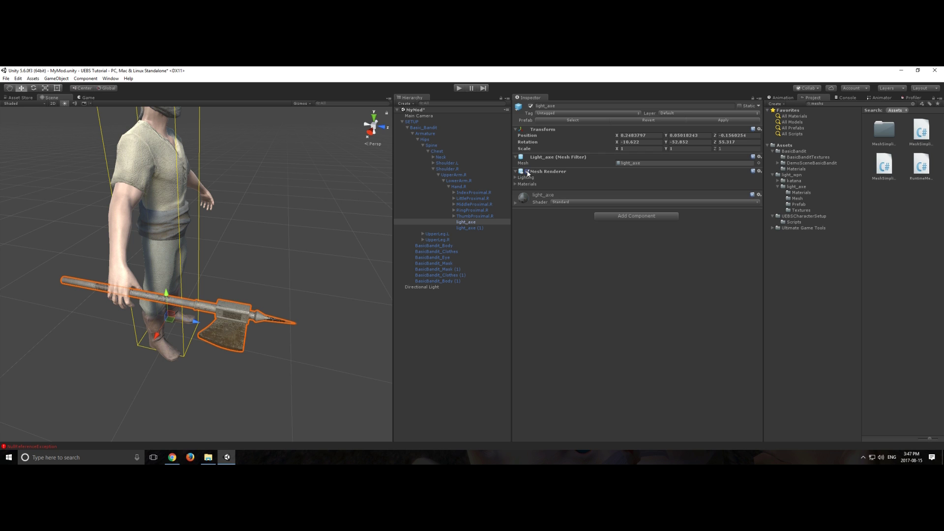
click(122, 227)
click(121, 226)
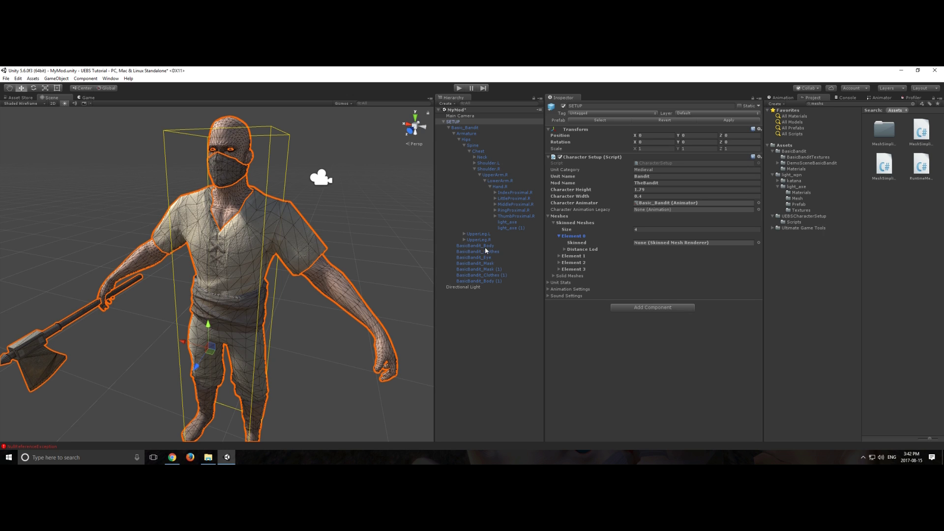
Drag BasicBandit_Clothes, Body, Eye and Mask into Skinned Meshes Elements 0–3.
drag(485, 249, 646, 241)
click(559, 256)
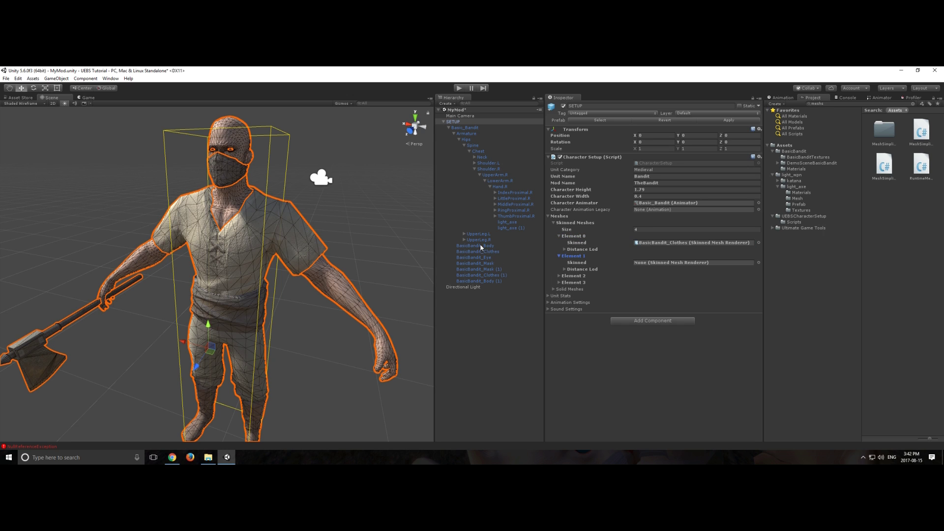
drag(480, 247, 651, 263)
click(559, 276)
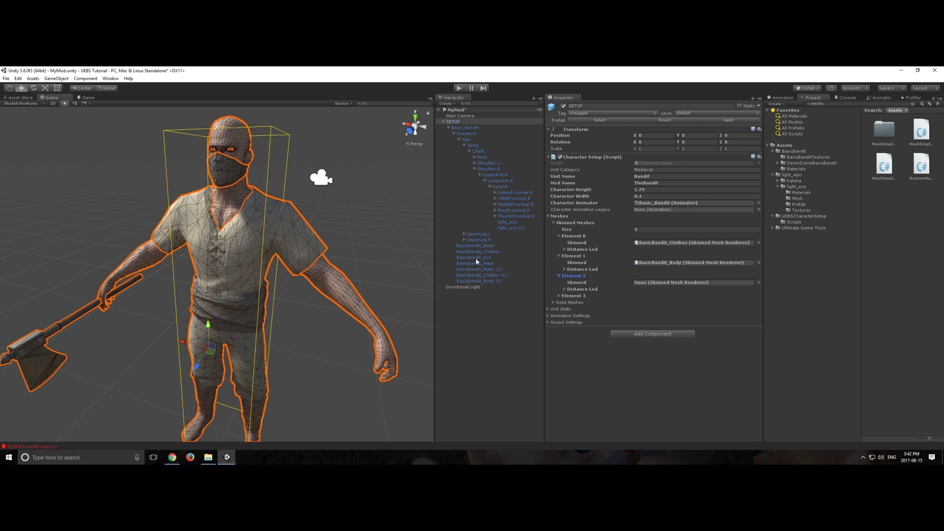
drag(476, 262, 672, 283)
click(559, 296)
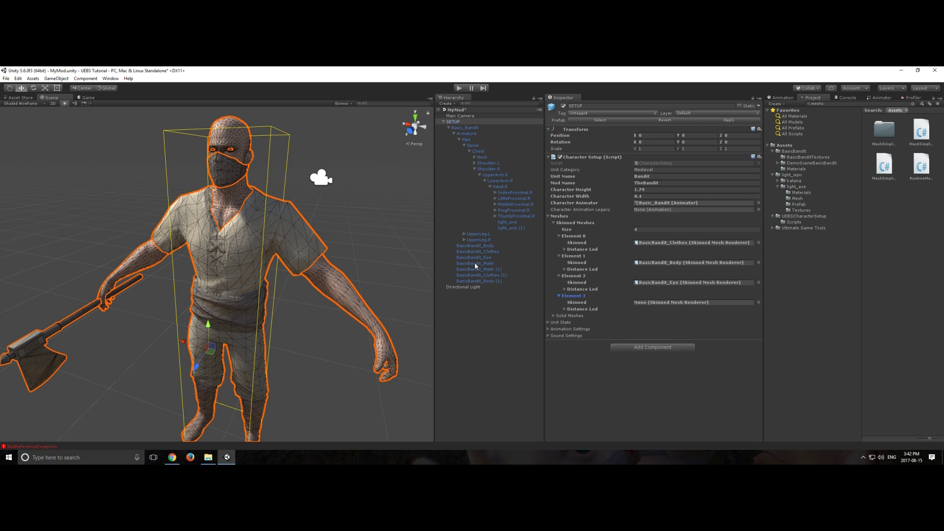
drag(473, 263, 675, 302)
Widen the panels to read the clothes slot's LOD options, then select all four mesh objects.
click(564, 249)
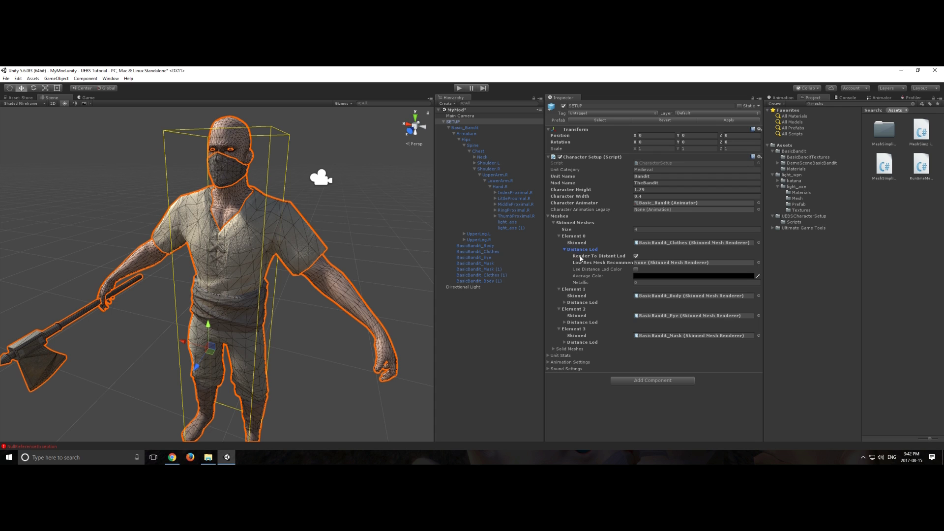
drag(545, 263, 512, 265)
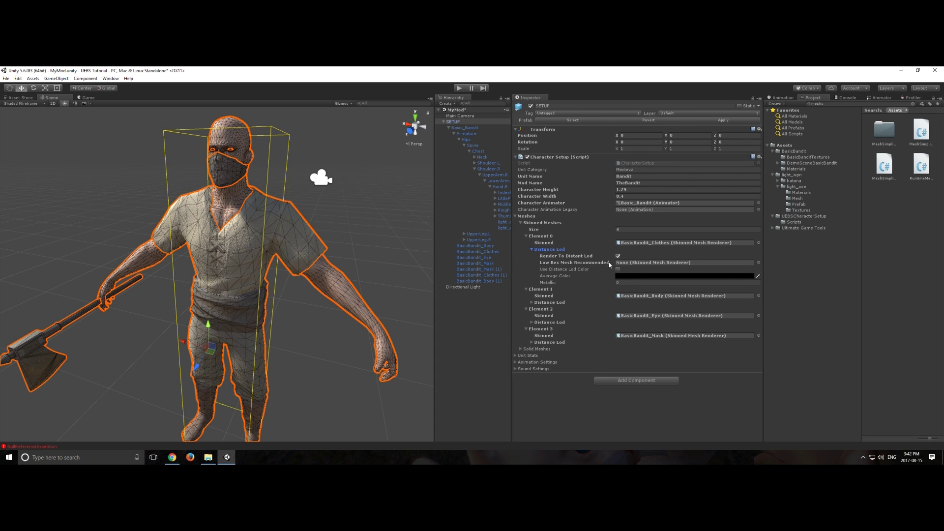
drag(434, 257, 393, 254)
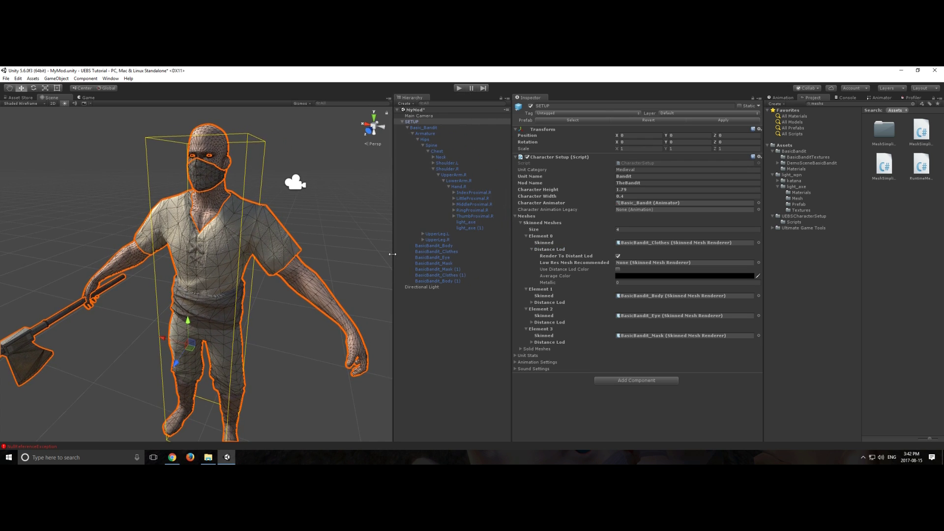
click(440, 263)
shift+click(433, 245)
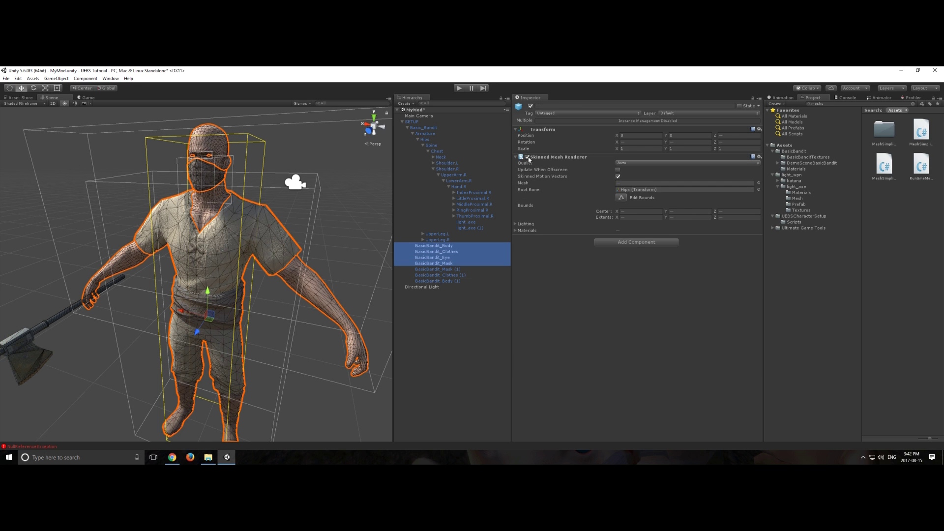
Undo the last change, then hide and reshow the selected bandit Body and Mask meshes.
key(ctrl+z)
alt+drag(373, 223, 215, 207)
scroll(344, 224, up, 4)
scroll(215, 207, up, 5)
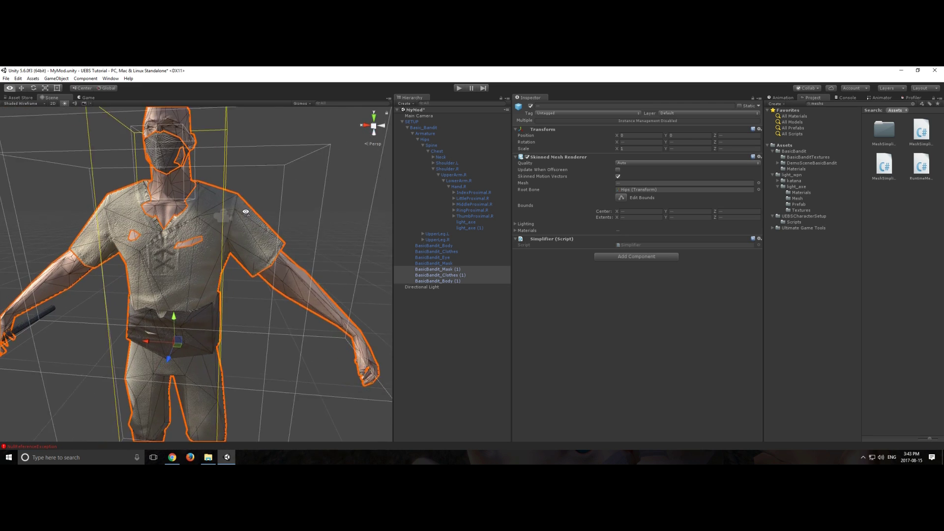
click(527, 157)
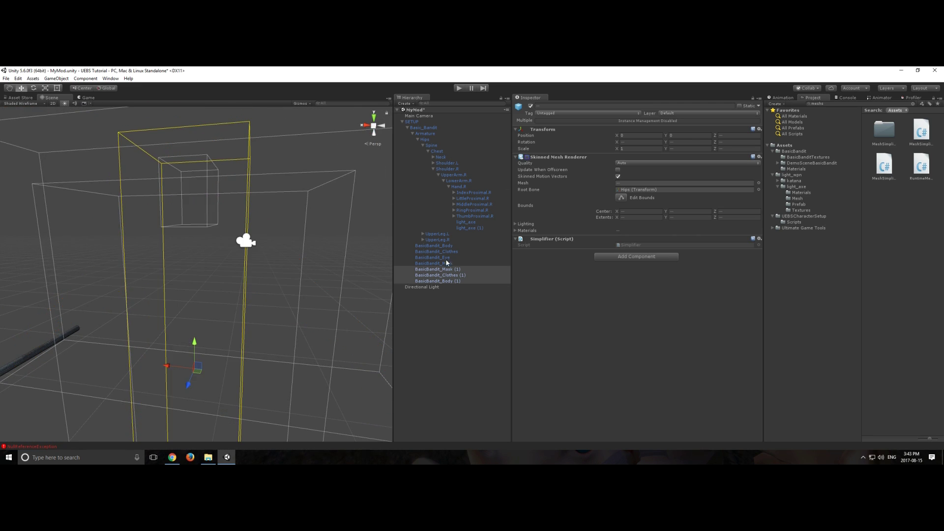
click(445, 263)
shift+click(433, 245)
click(527, 157)
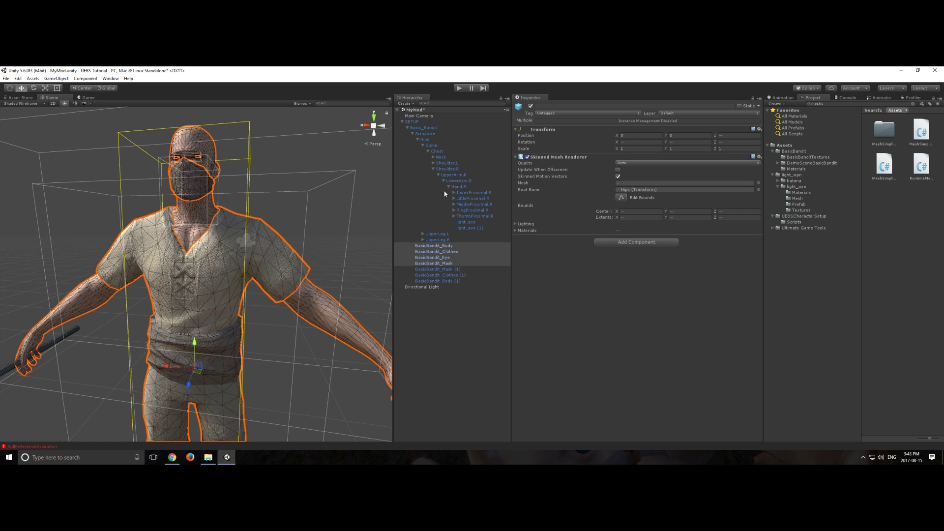
Orbit to a three-quarter view of the bandit and select the SETUP object in the Hierarchy.
alt+drag(239, 244, 393, 238)
scroll(364, 228, up, 4)
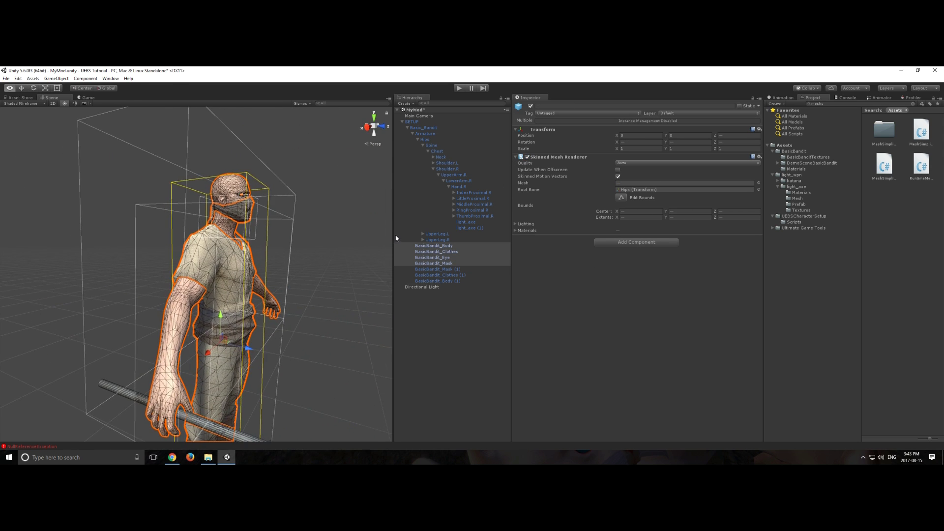
scroll(364, 228, down, 5)
mouse_move(217, 240)
alt+mouse_down()
mouse_move(231, 236)
mouse_move(206, 240)
alt+mouse_up()
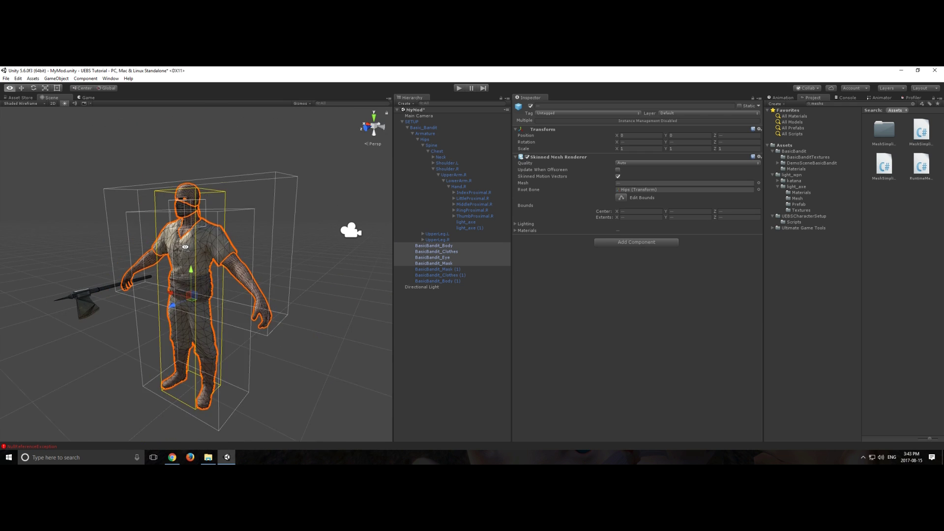
scroll(185, 247, up, 3)
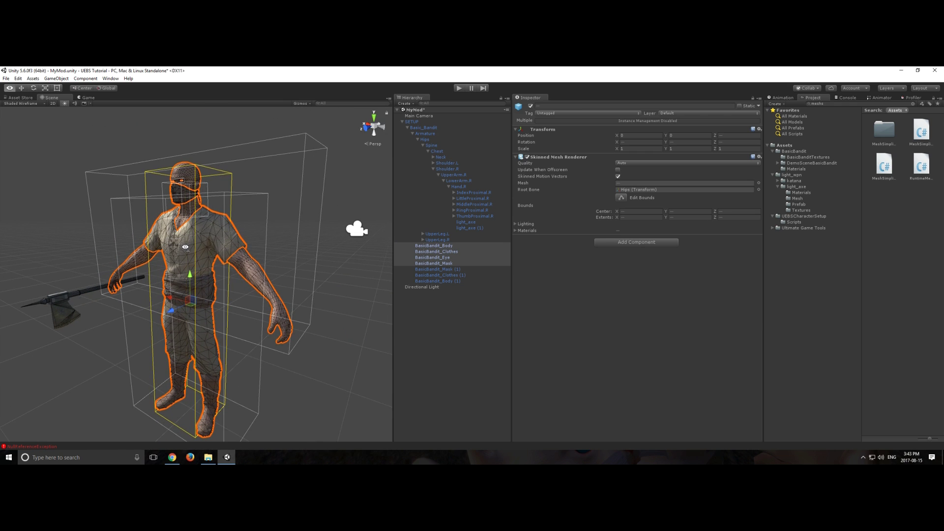
click(413, 122)
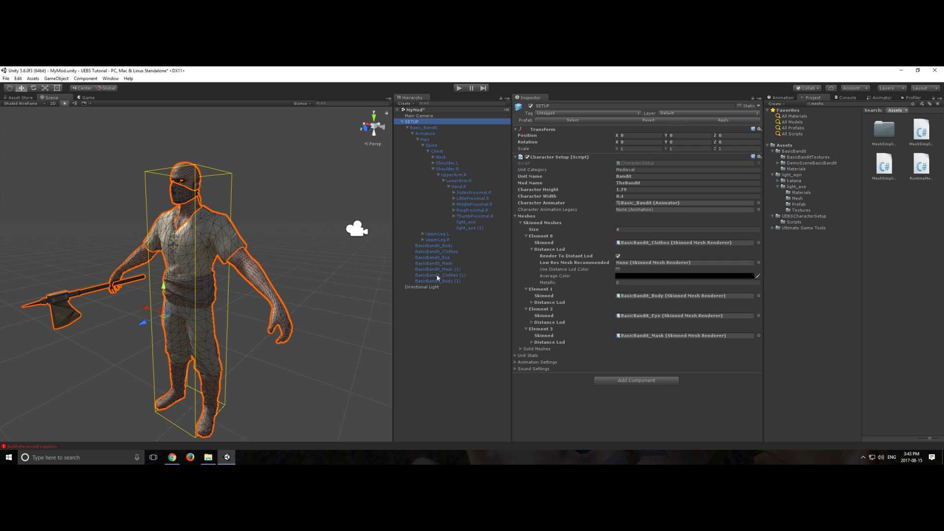
Assign BasicBandit_Clothes (1) and BasicBandit_Body (1) as Low Res Mesh for Elements 0 and 1.
drag(438, 275, 645, 266)
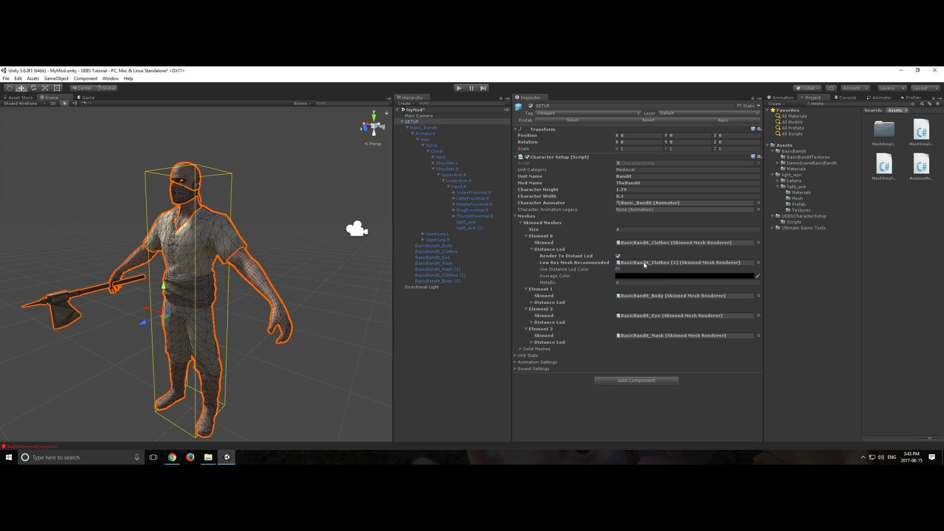
click(531, 303)
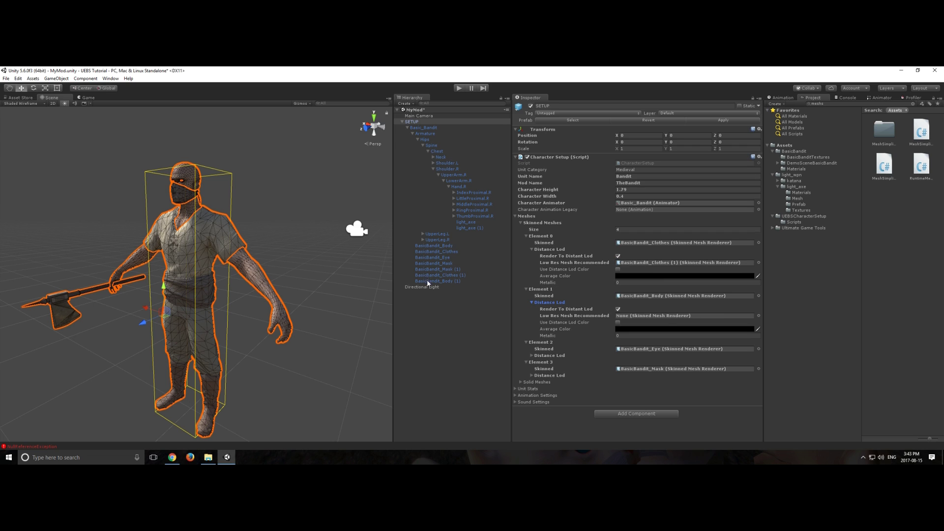
drag(428, 282, 662, 316)
Uncheck Render To Distant Lod for the eyes and assign BasicBandit_Mask (1) as the mask's low-res mesh.
click(532, 355)
scroll(623, 363, down, 1)
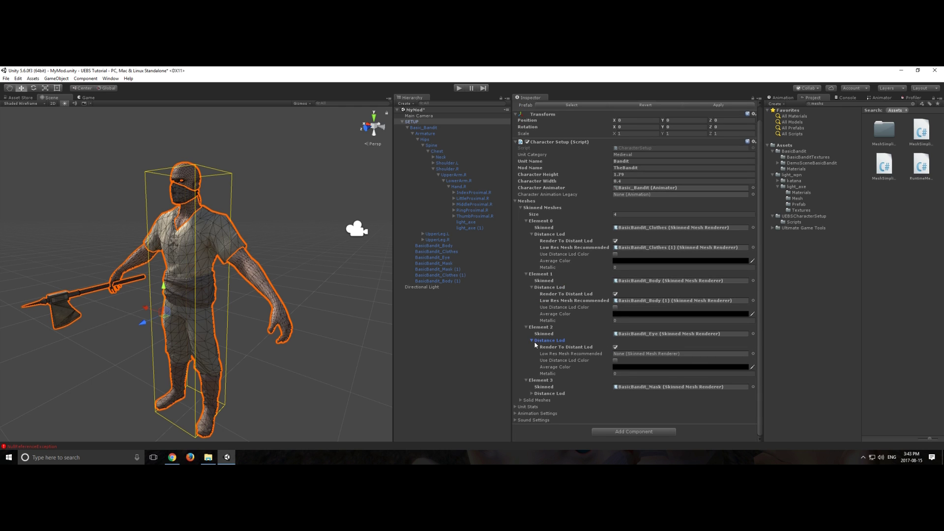
click(614, 347)
click(533, 393)
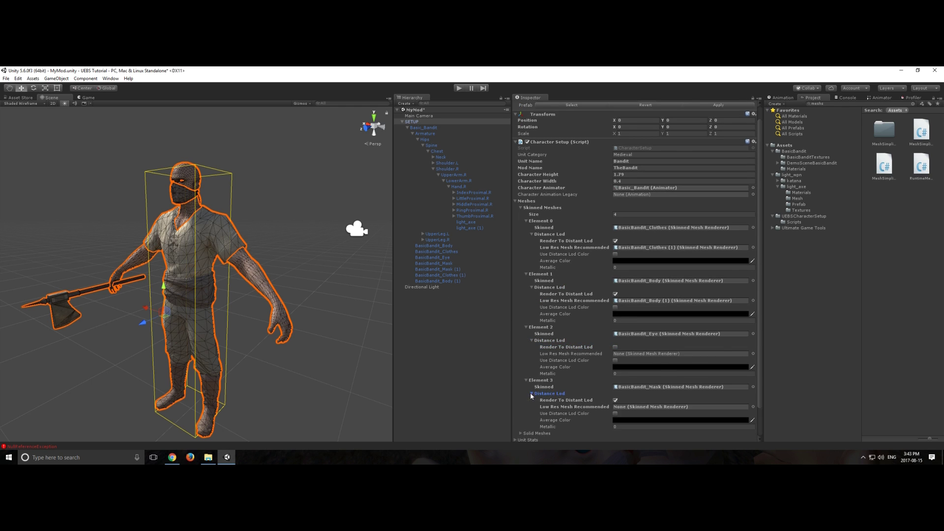
scroll(582, 351, down, 2)
drag(435, 269, 641, 373)
scroll(694, 355, up, 1)
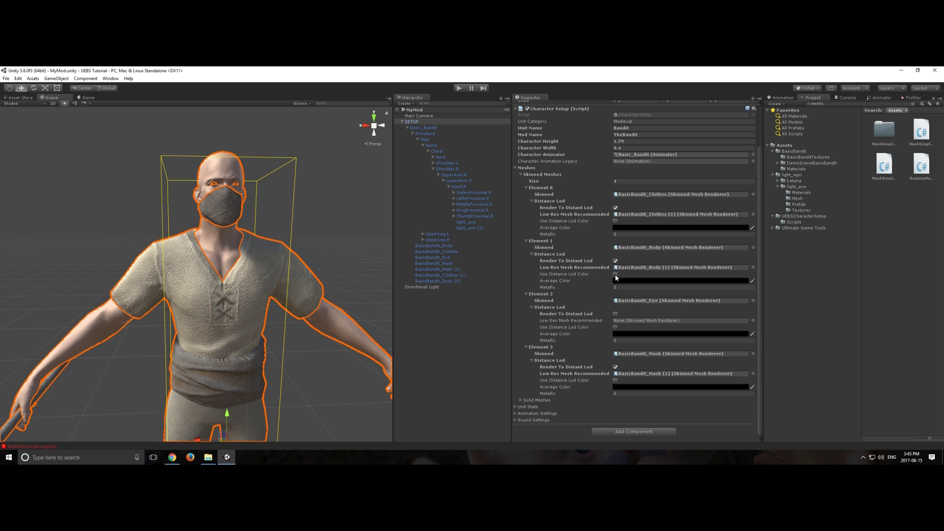
Enable Use Distance Lod Color for the body and sample the character's skin as its colour.
click(615, 274)
click(65, 104)
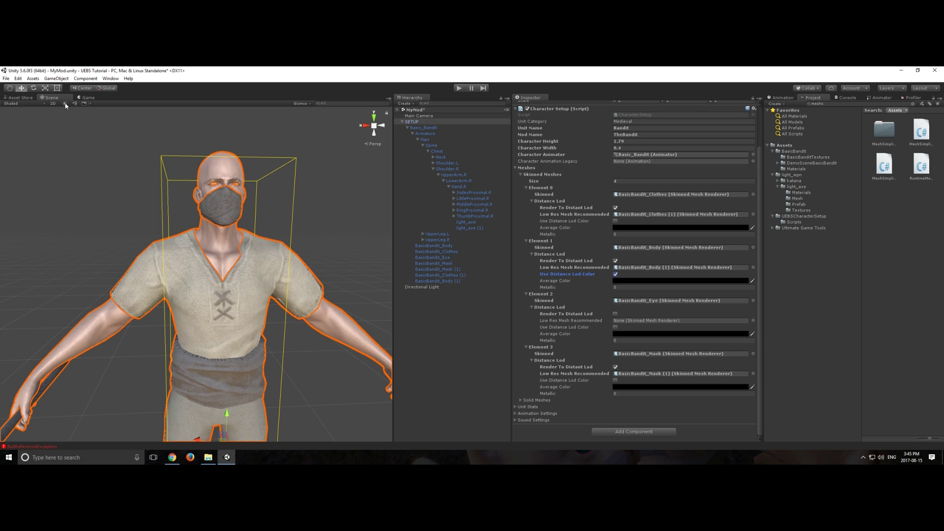
click(752, 281)
click(224, 251)
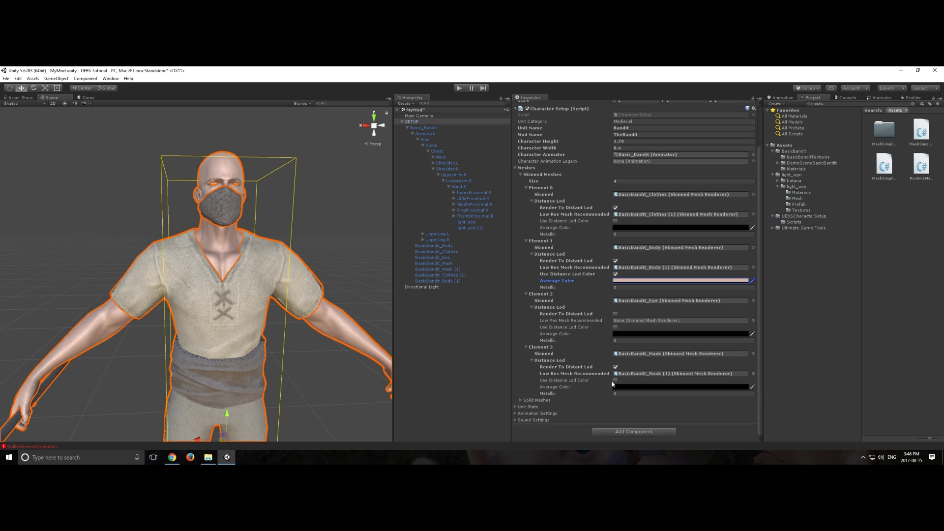
Enable Use Distance Lod Color for the mask, sample its dark grey, then collapse SETUP.
click(615, 381)
click(752, 387)
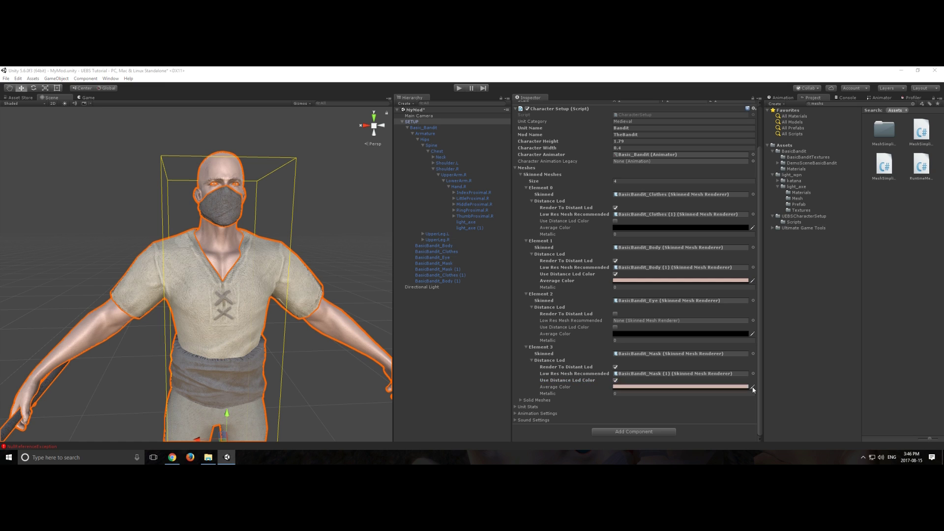
click(221, 206)
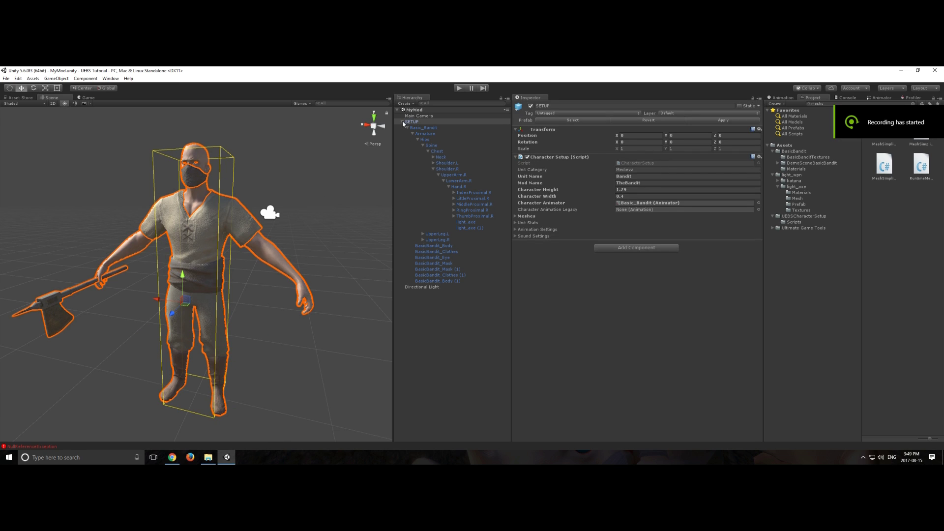
click(402, 122)
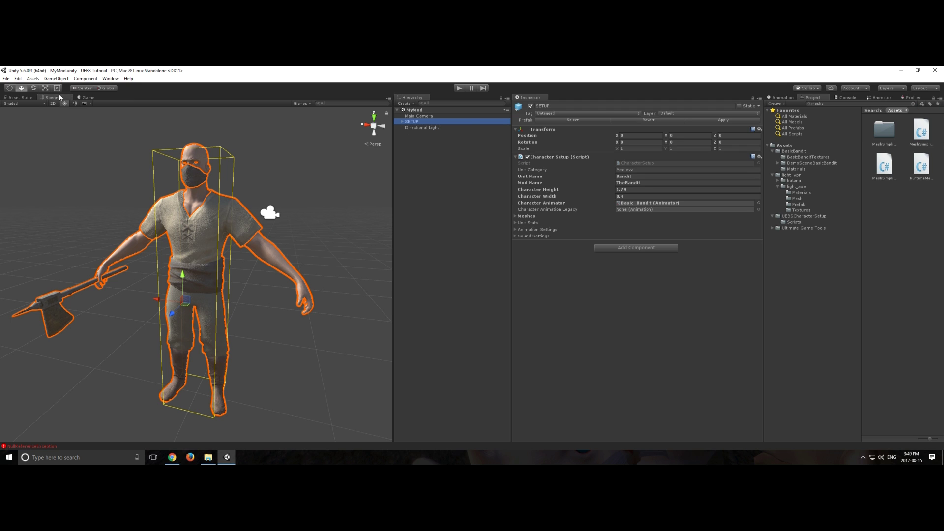
Save the scene and run Export All from the Character Setup gear menu to build TheBandit.
click(6, 79)
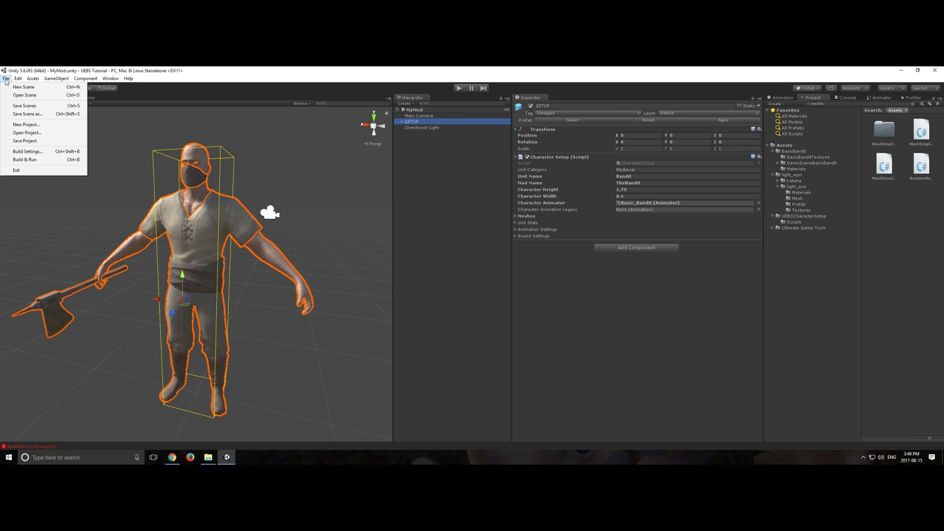
click(18, 106)
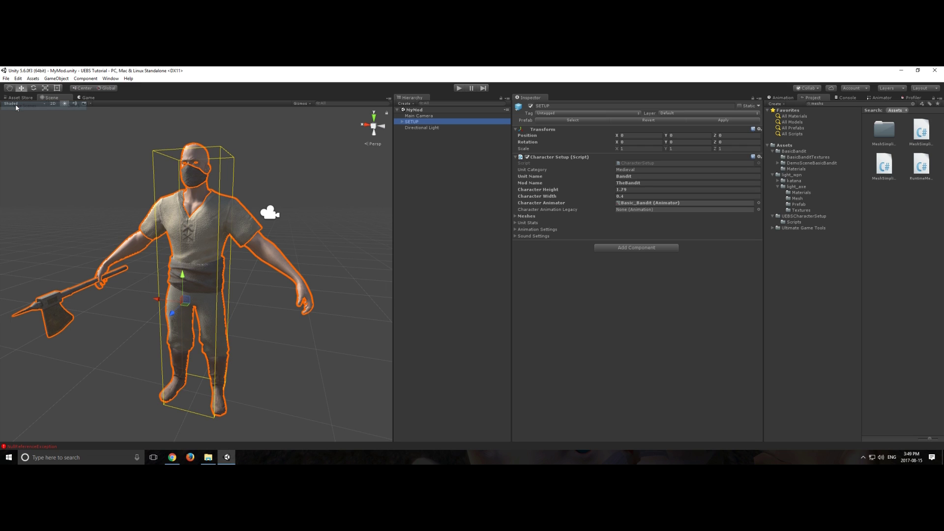
click(760, 156)
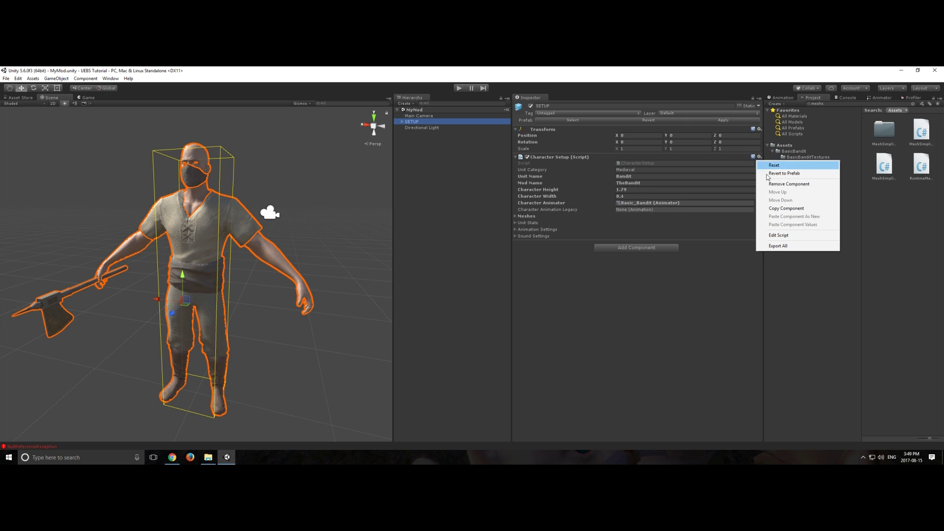
click(779, 246)
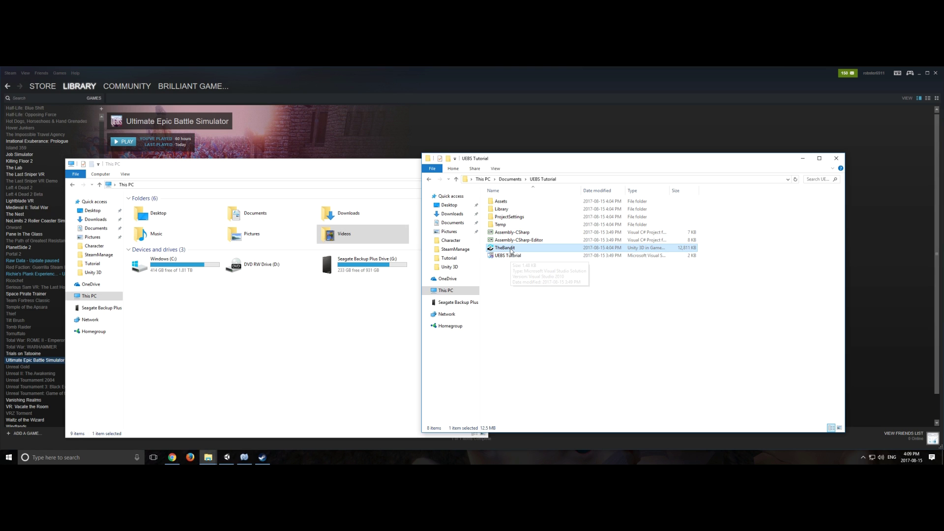
Copy the TheBandit file and browse to C:\Program Files (x86)\Steam\steamapps\common.
right_click(511, 249)
click(538, 360)
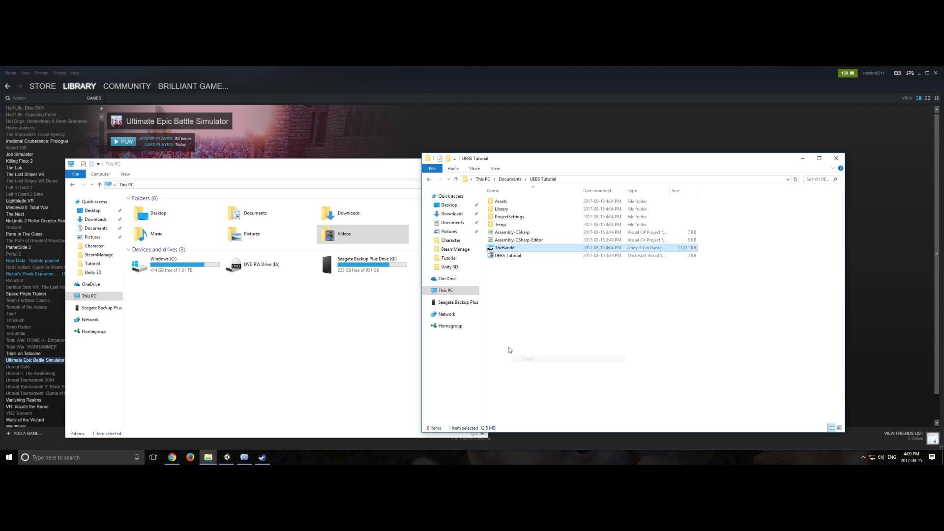
double_click(145, 267)
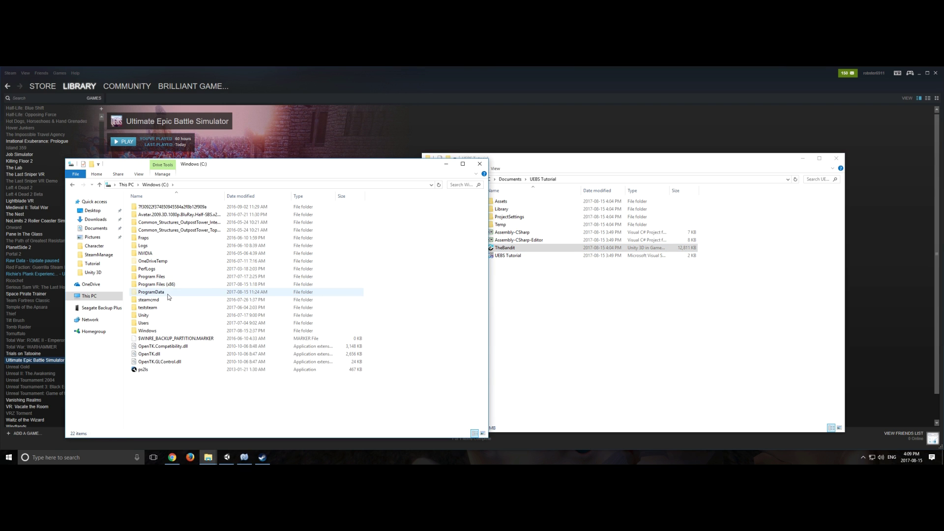
double_click(159, 285)
scroll(153, 286, down, 12)
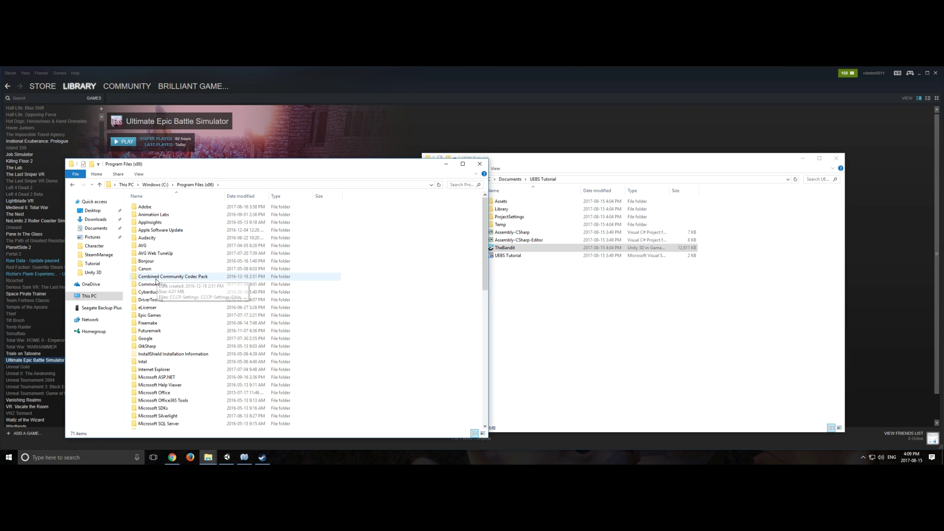
click(150, 286)
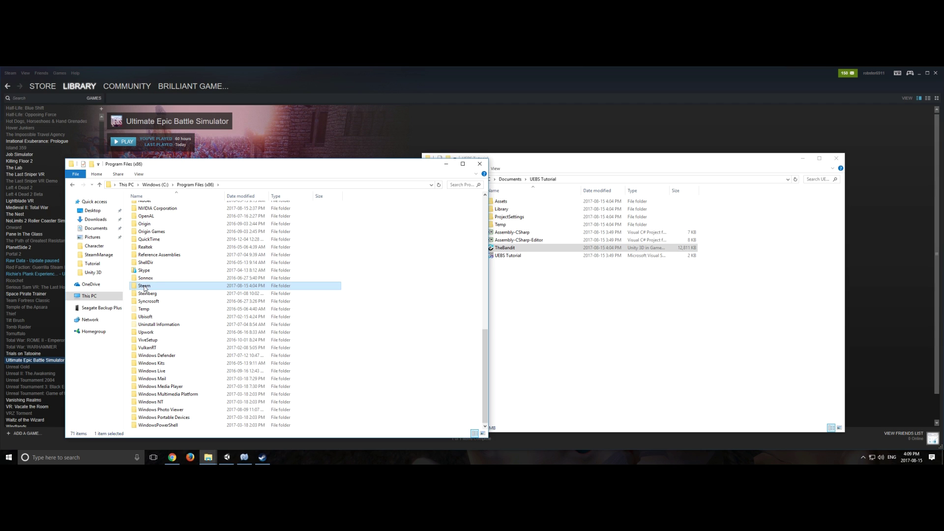
double_click(150, 286)
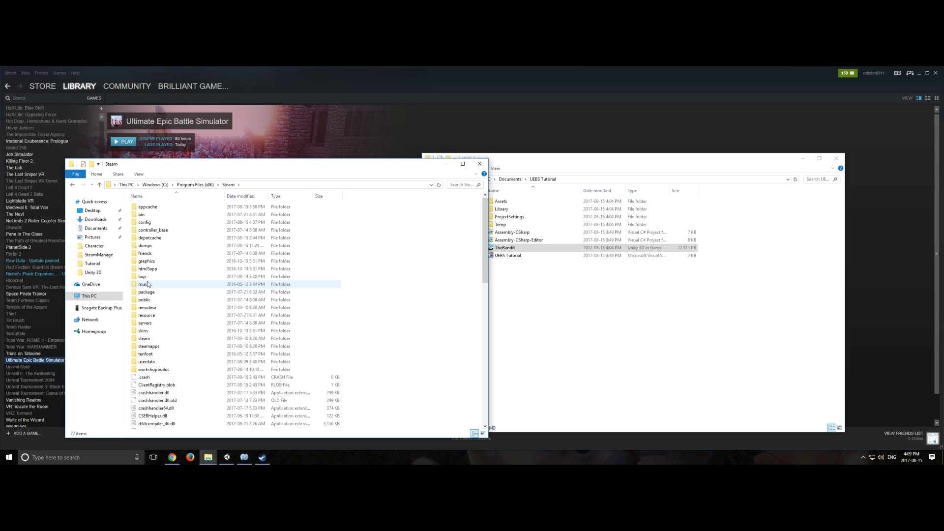
double_click(153, 348)
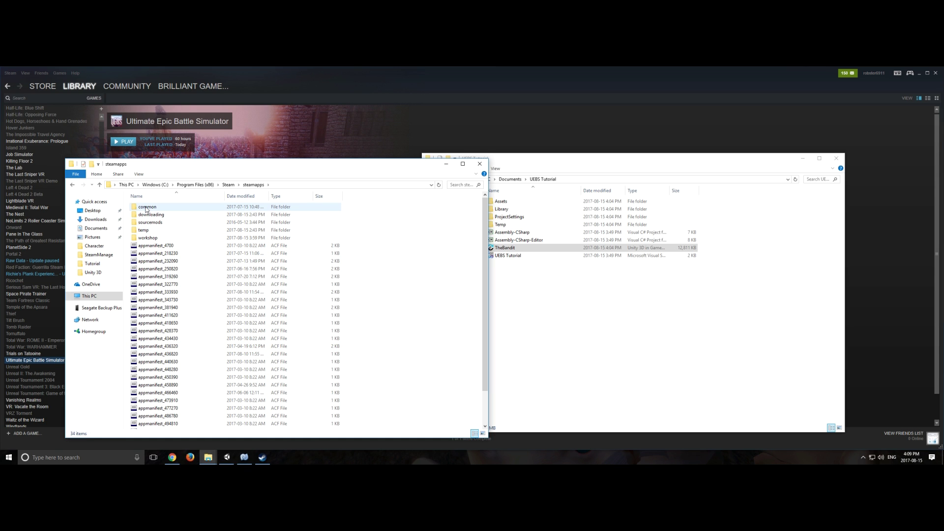
double_click(146, 208)
Paste TheBandit into Ultimate Epic Battle Simulator\UEBS_Data\StreamingAssets\Character Mods.
key(u)
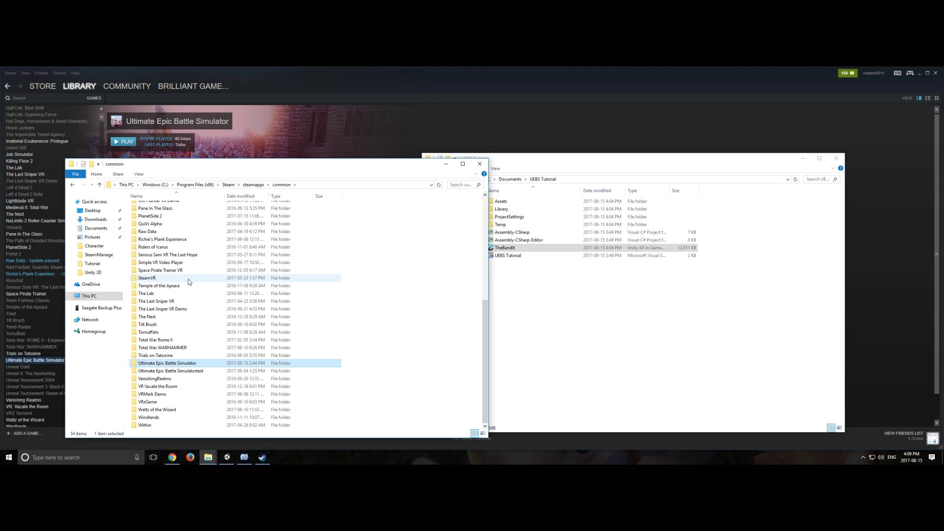
double_click(179, 363)
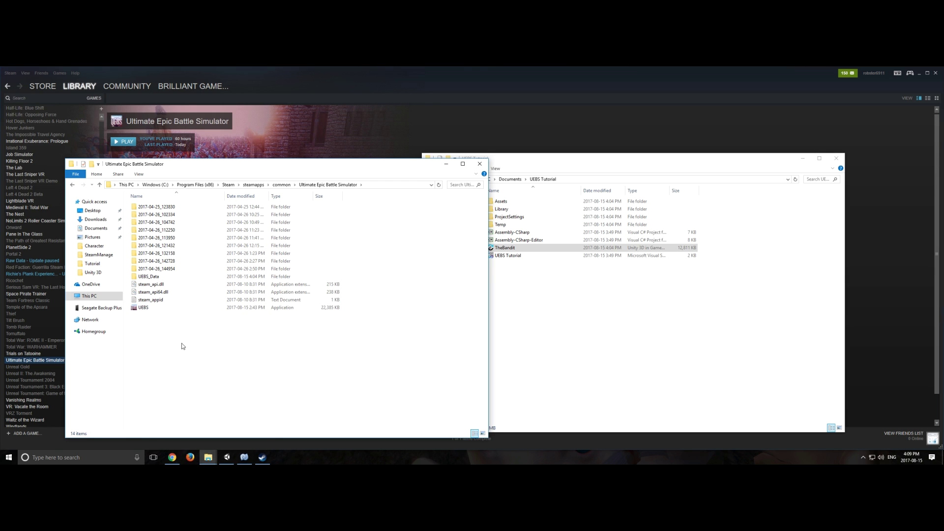
double_click(150, 276)
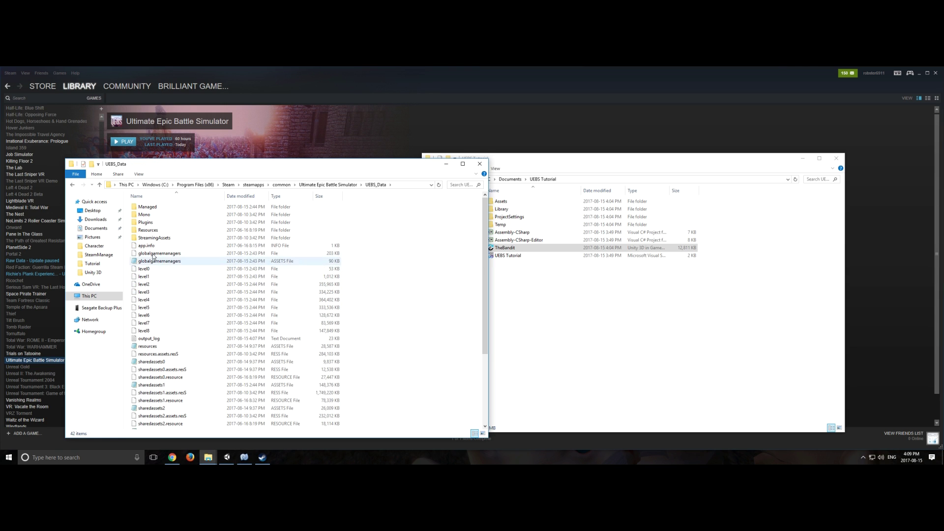
double_click(154, 238)
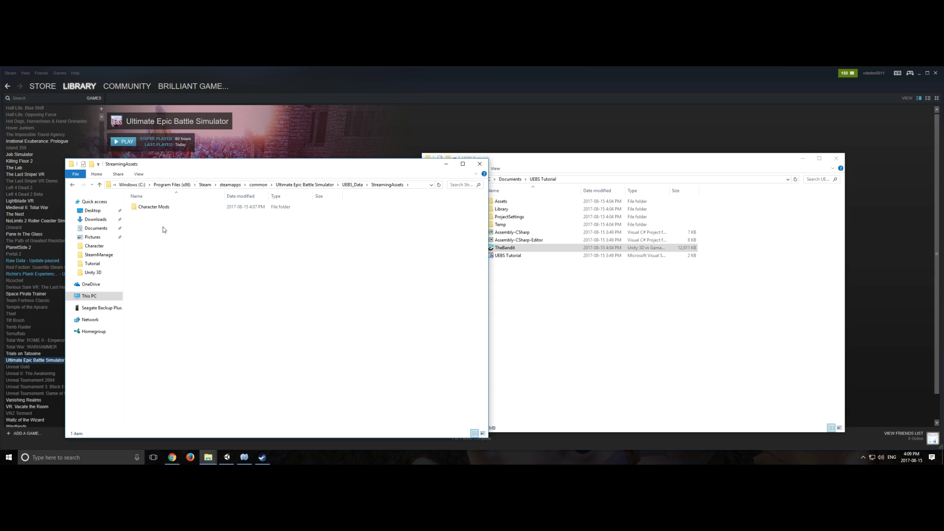
double_click(158, 208)
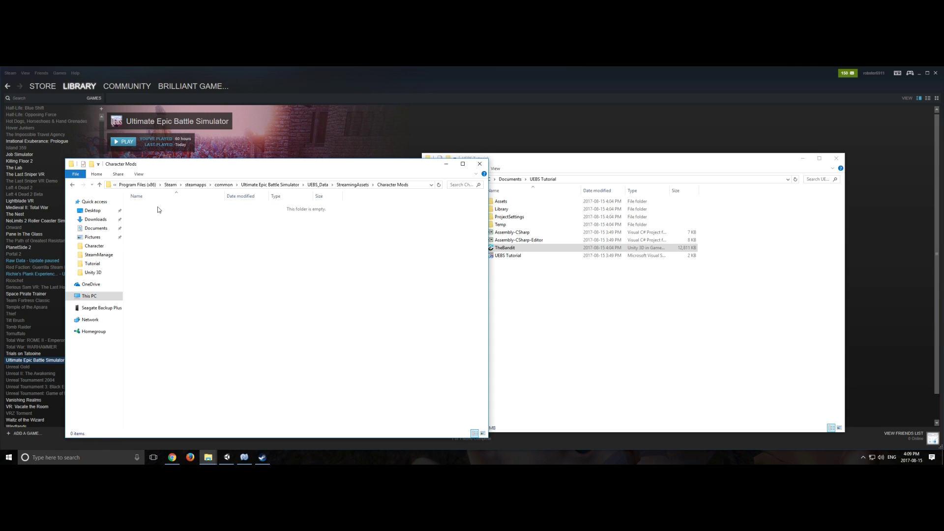
right_click(147, 229)
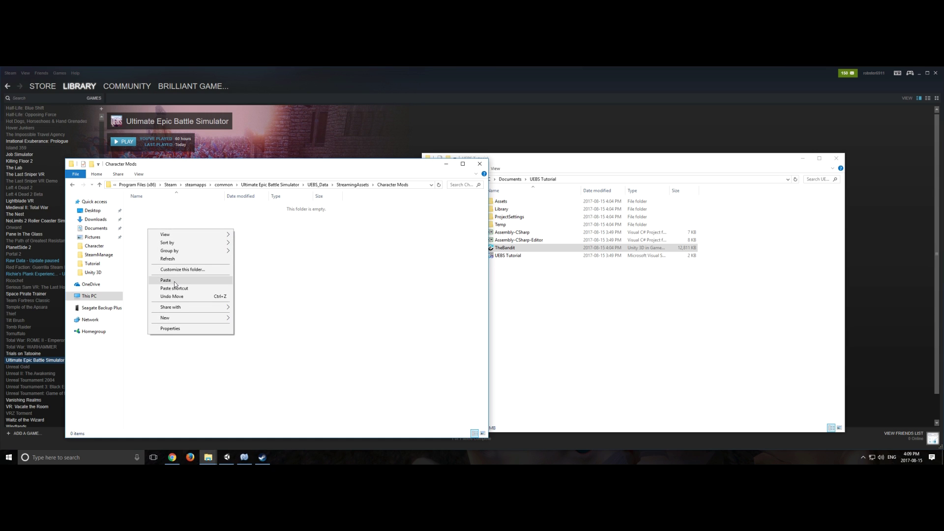
click(166, 280)
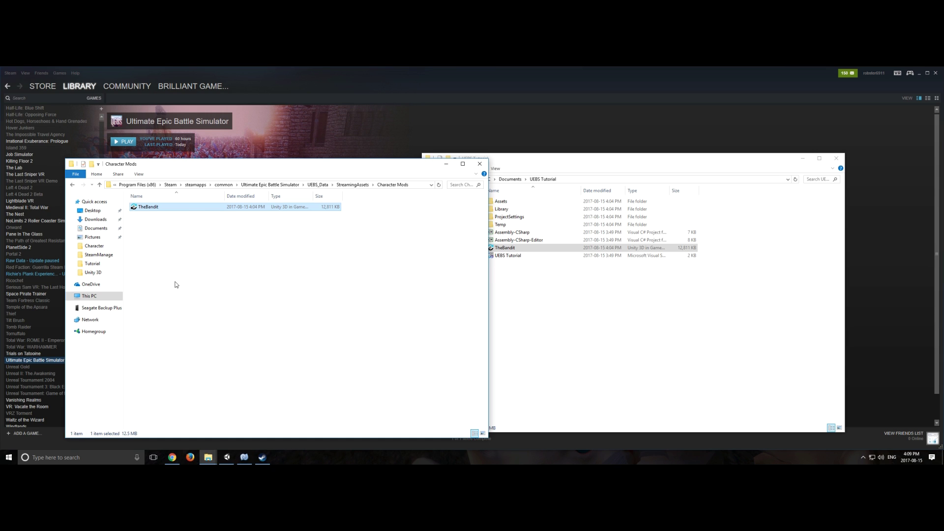
click(243, 75)
Start Ultimate Epic Battle Simulator from its Steam library page and confirm Play in the launch dialog.
click(126, 143)
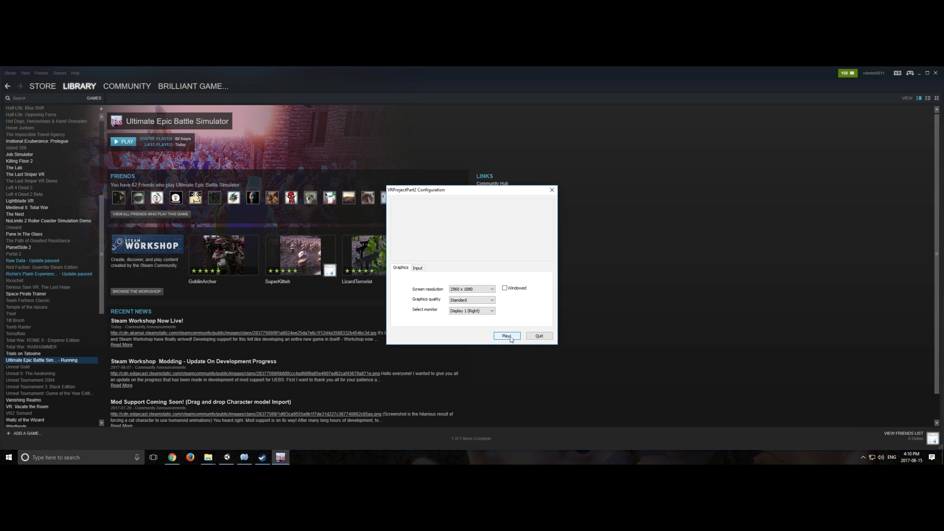
click(507, 336)
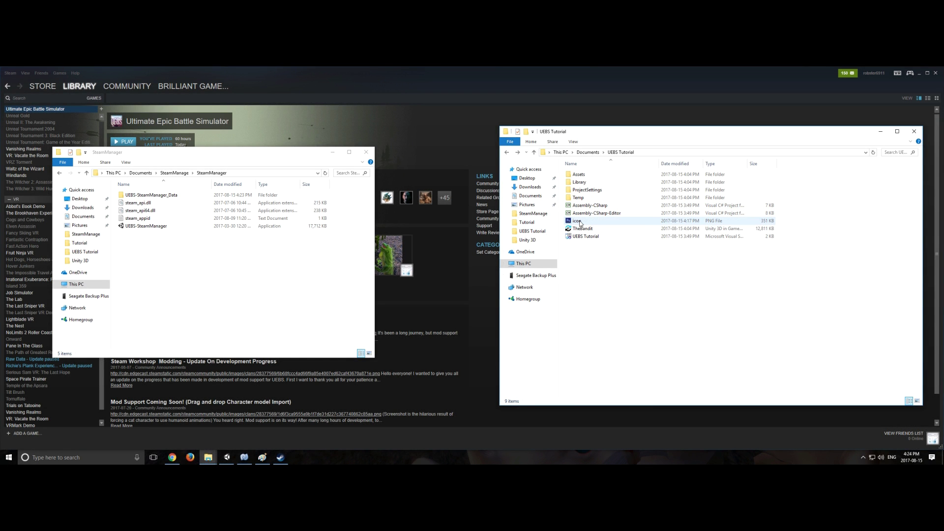
Create a new folder named Content inside UEBS Tutorial.
click(581, 230)
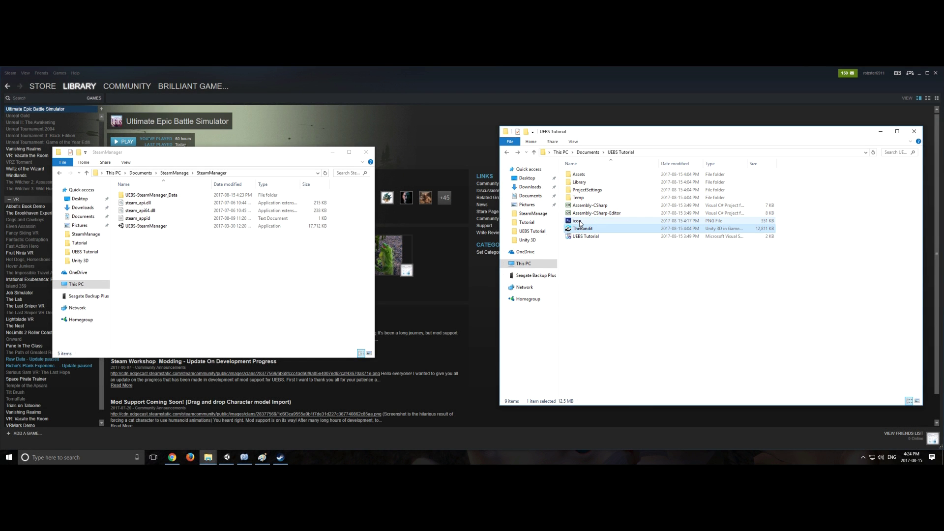
click(580, 222)
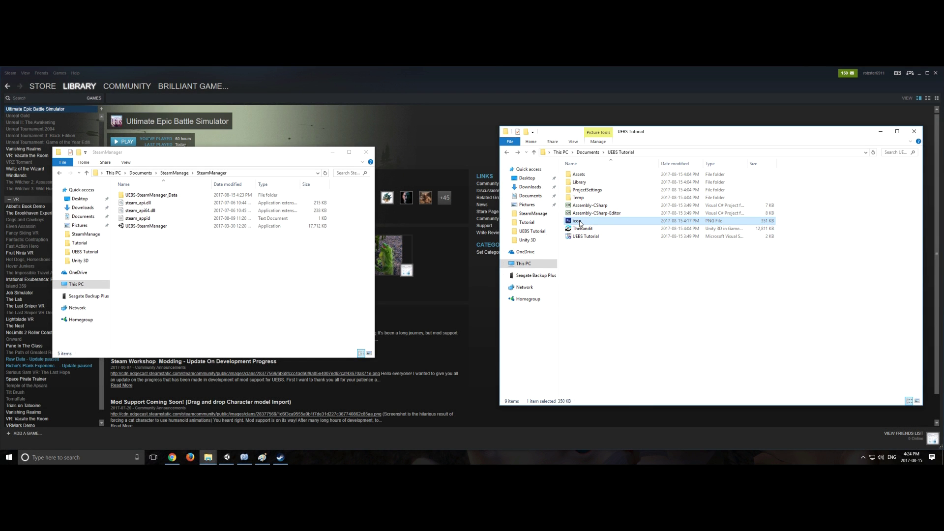
right_click(588, 269)
mouse_move(626, 359)
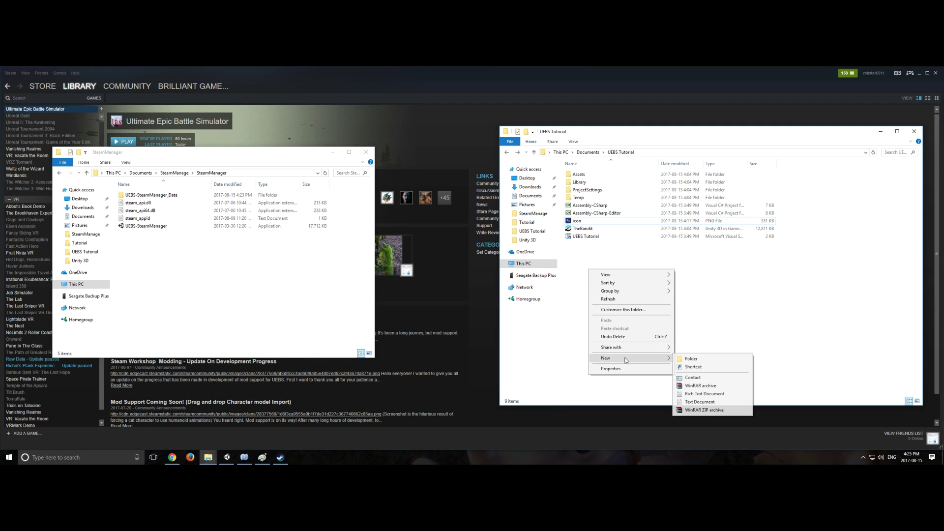
click(696, 359)
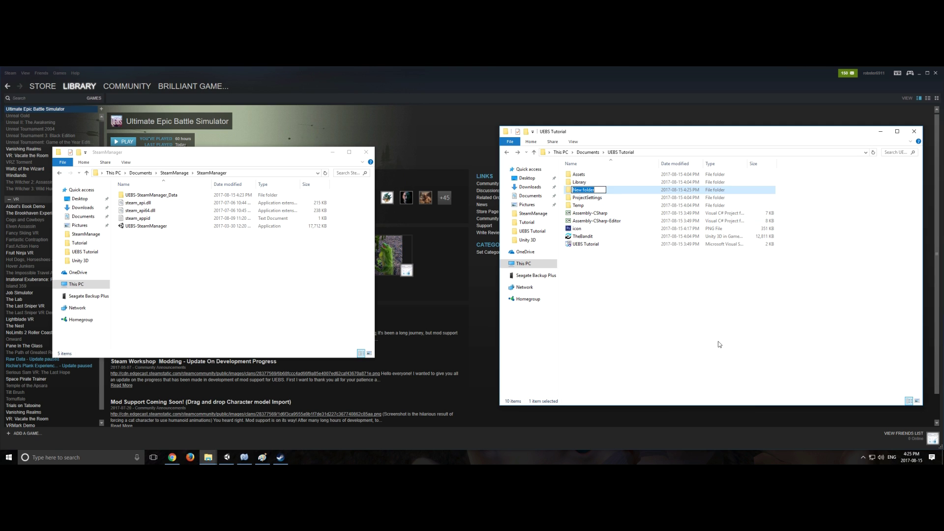
text(Content)
key(Return)
Move the icon image and TheBandit into the Content folder and open it.
click(580, 229)
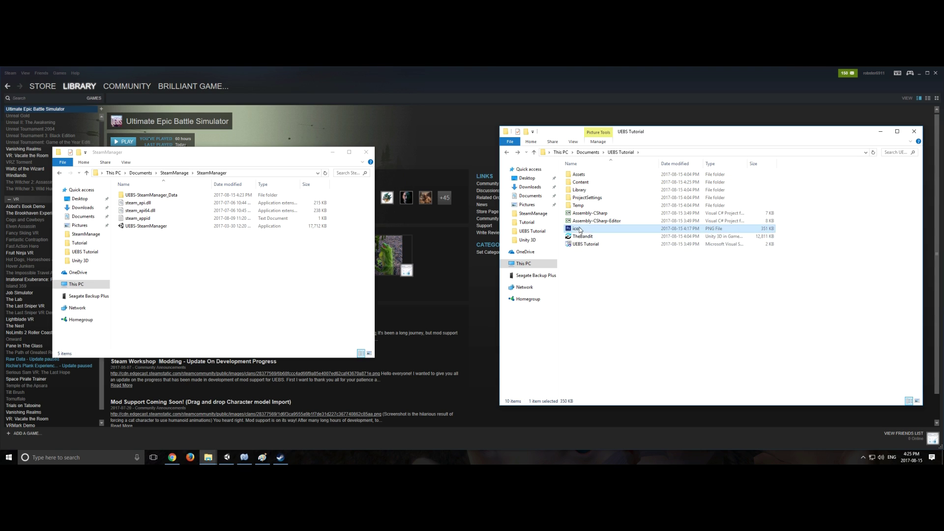
ctrl+click(596, 237)
drag(596, 237, 587, 184)
drag(587, 184, 587, 184)
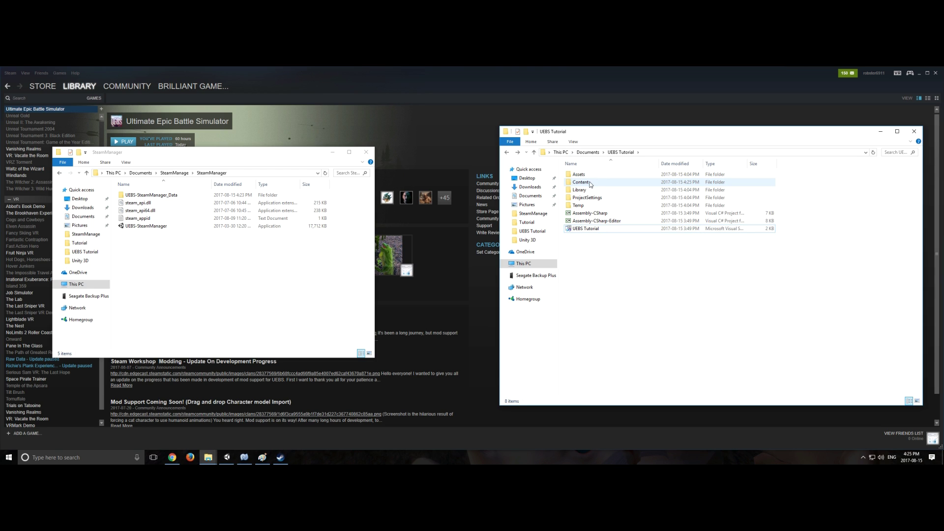
double_click(588, 184)
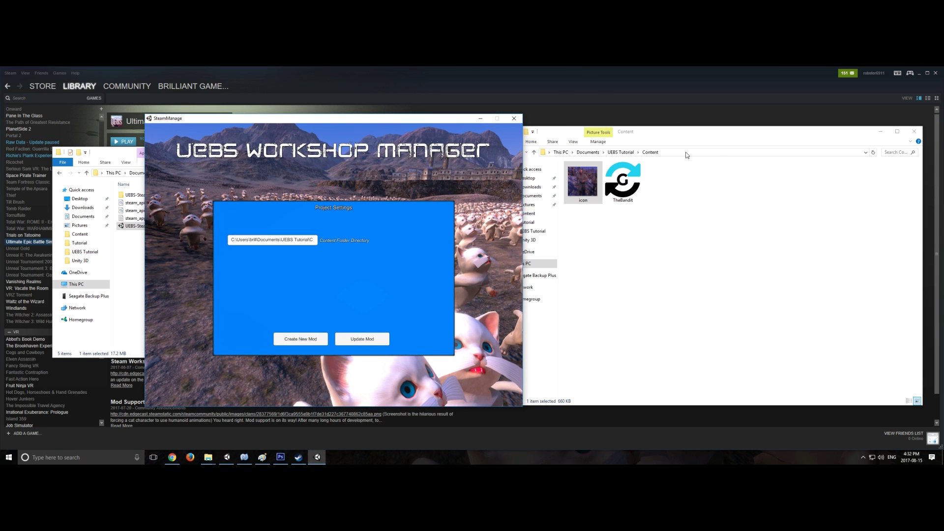
Paste the Content folder's path into the Workshop Manager's Content Folder Directory field.
click(684, 152)
key(ctrl+c)
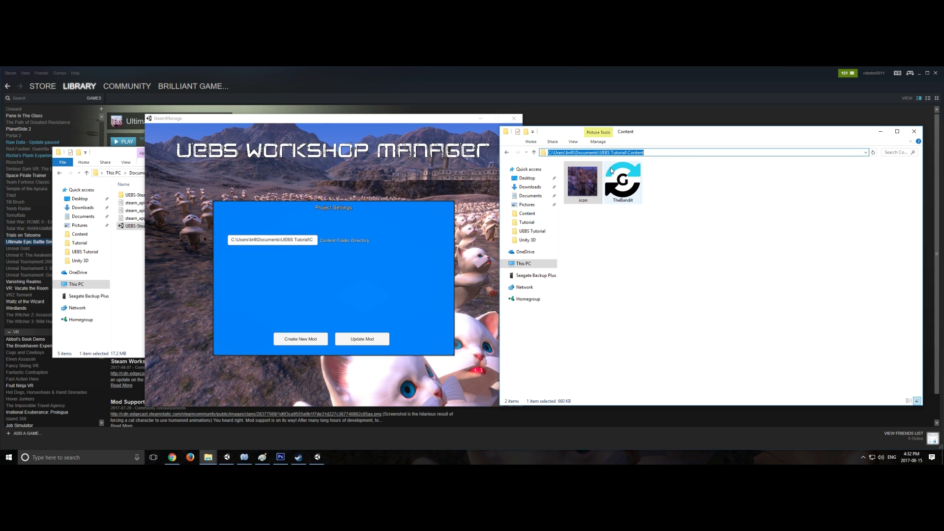
click(277, 239)
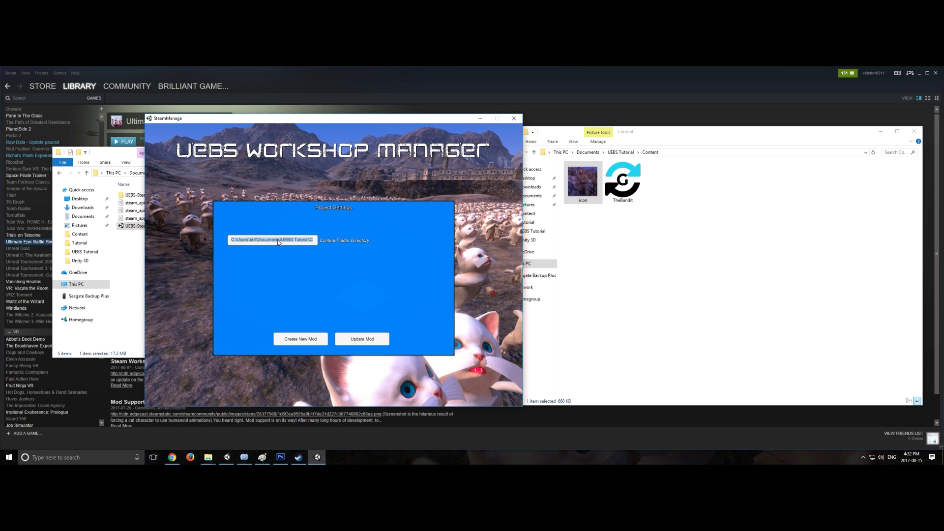
key(ctrl+v)
key(Return)
Create a new mod titled BanditMan, described 'Just a plain ordinary bandit. With an Axe!', and upload it.
click(308, 339)
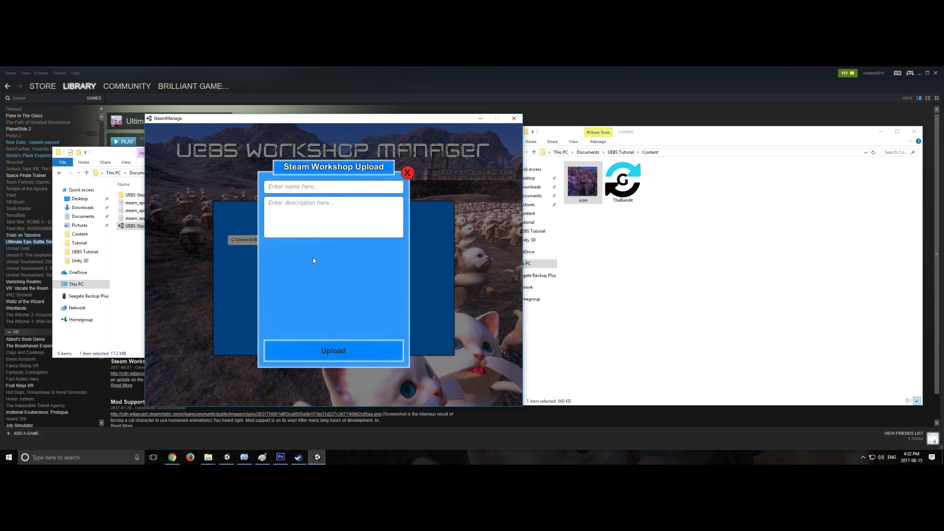
text(B)
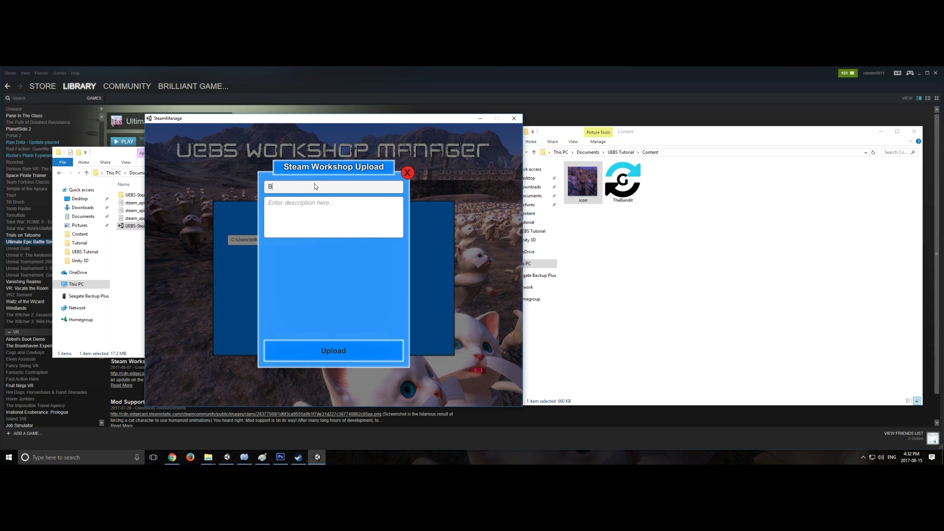
text(anditMan)
click(300, 208)
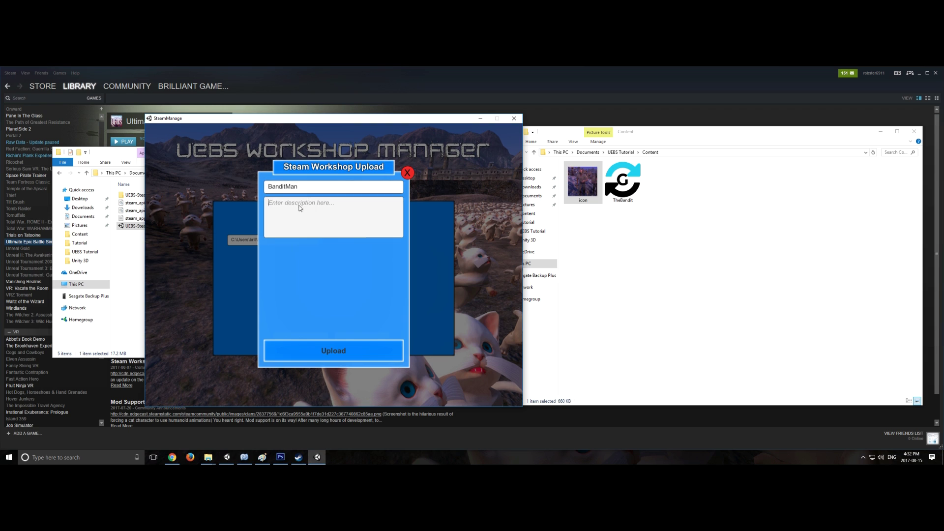
text(Just a plain ol)
text(dinary bandit.  With an Axe!)
click(339, 357)
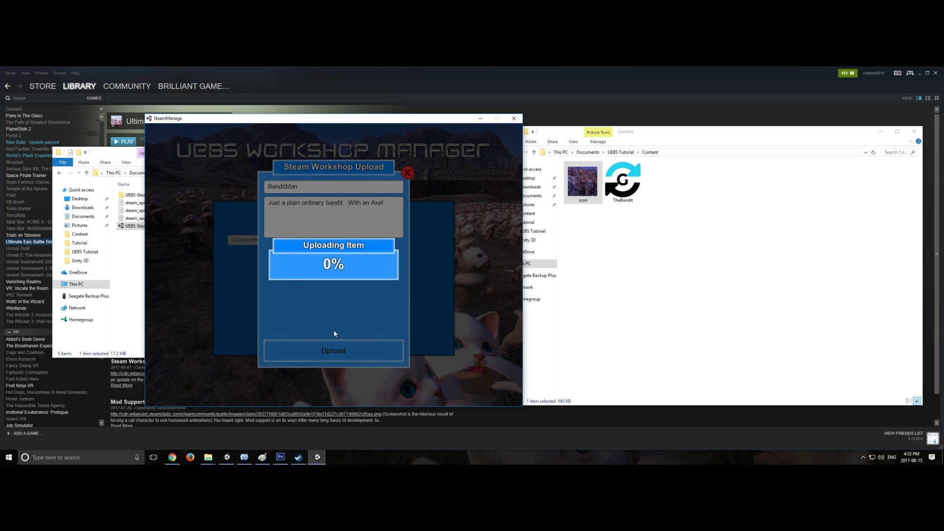